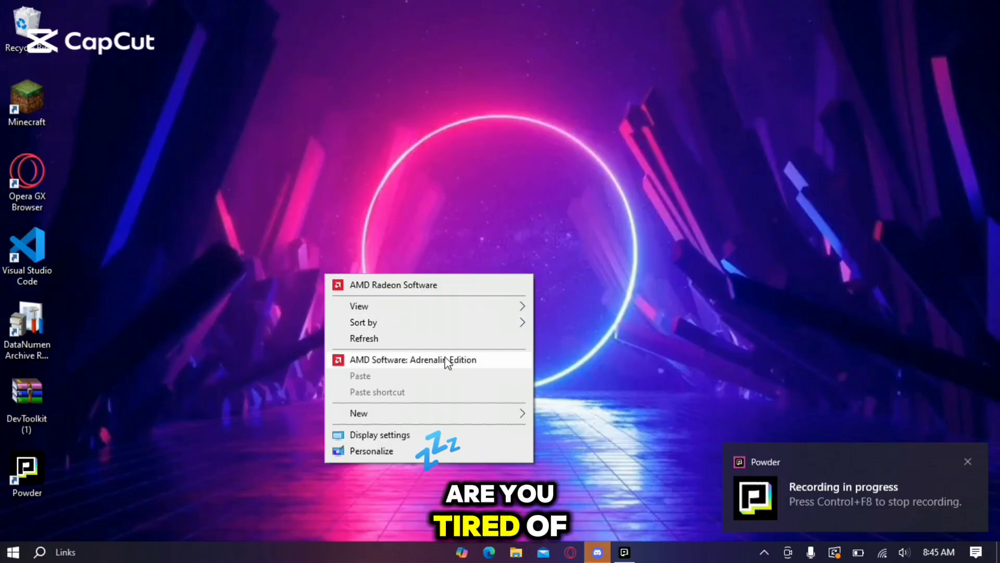
Refresh the desktop three times from its context menu
right_click(415, 342)
click(267, 408)
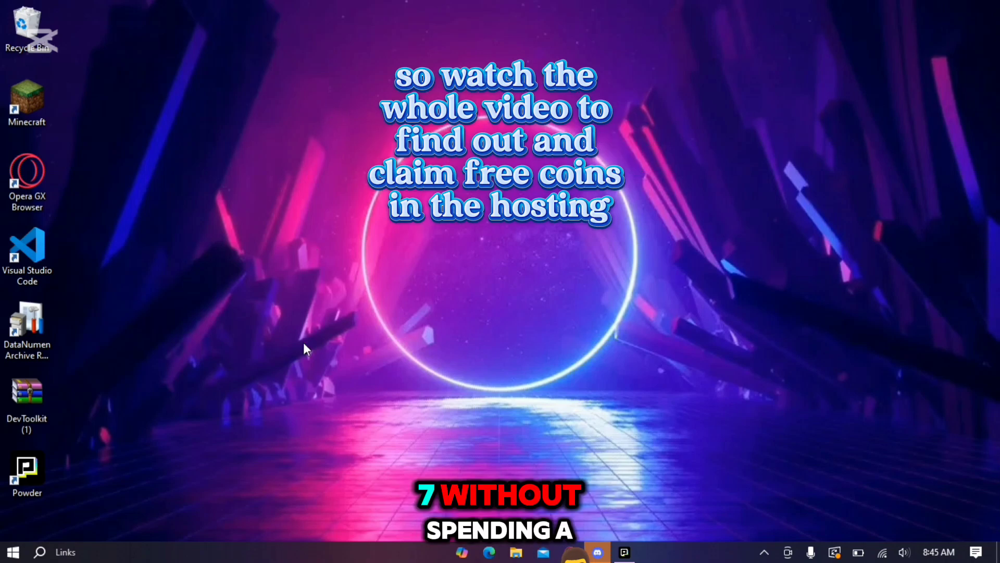
right_click(294, 312)
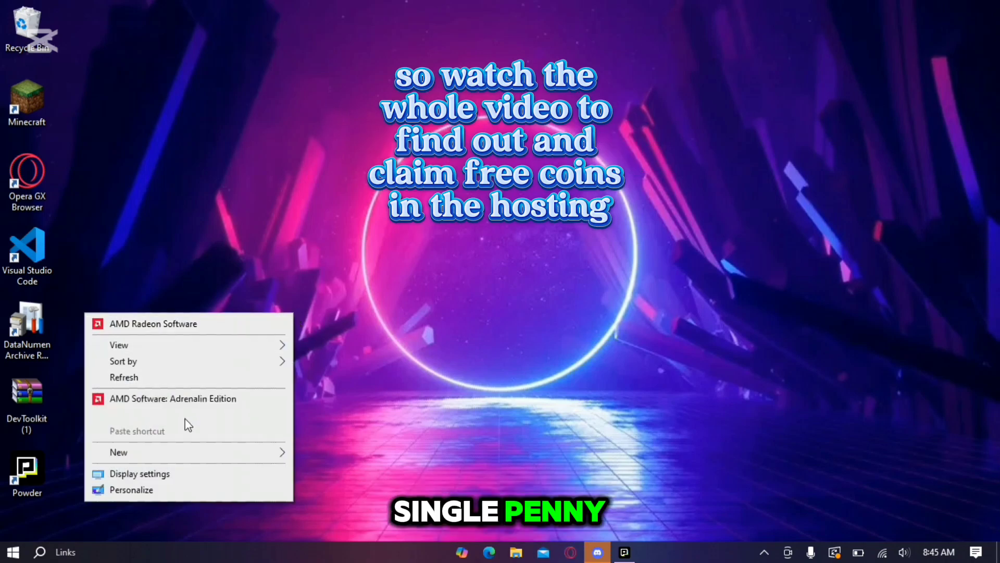
click(145, 377)
right_click(212, 327)
click(115, 391)
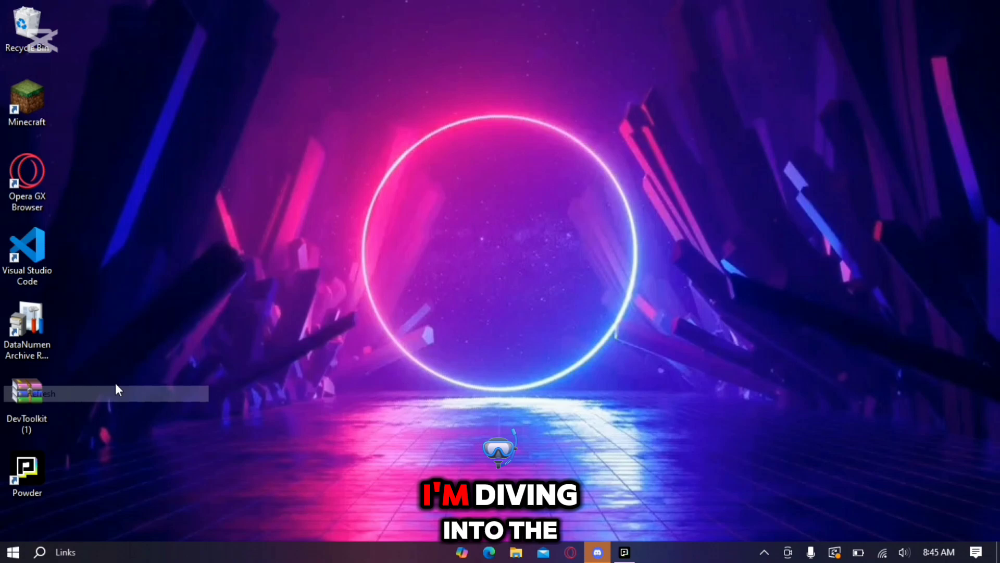
Launch Opera GX, close the leftover XEH tab and go to xeh.sh
click(30, 172)
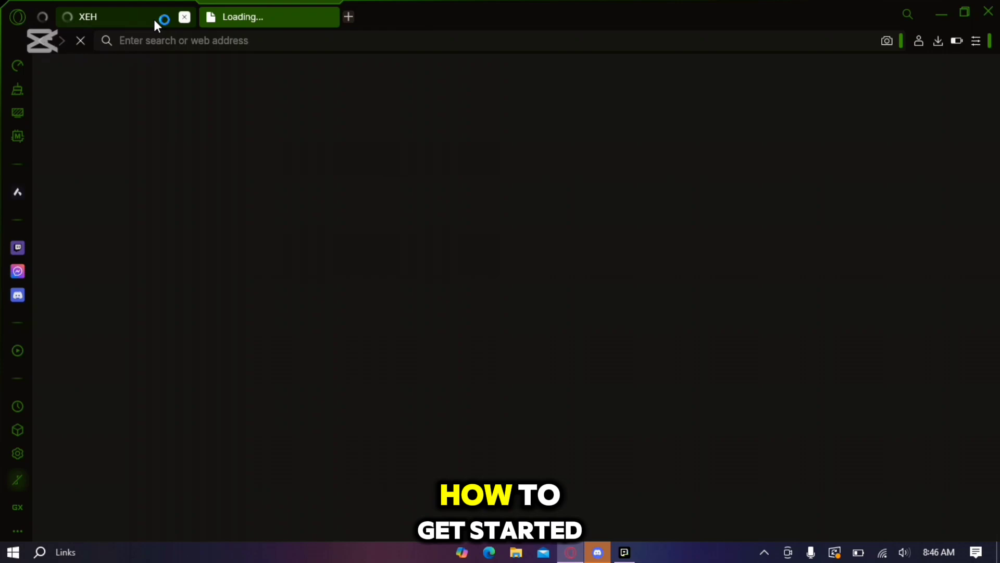
click(184, 18)
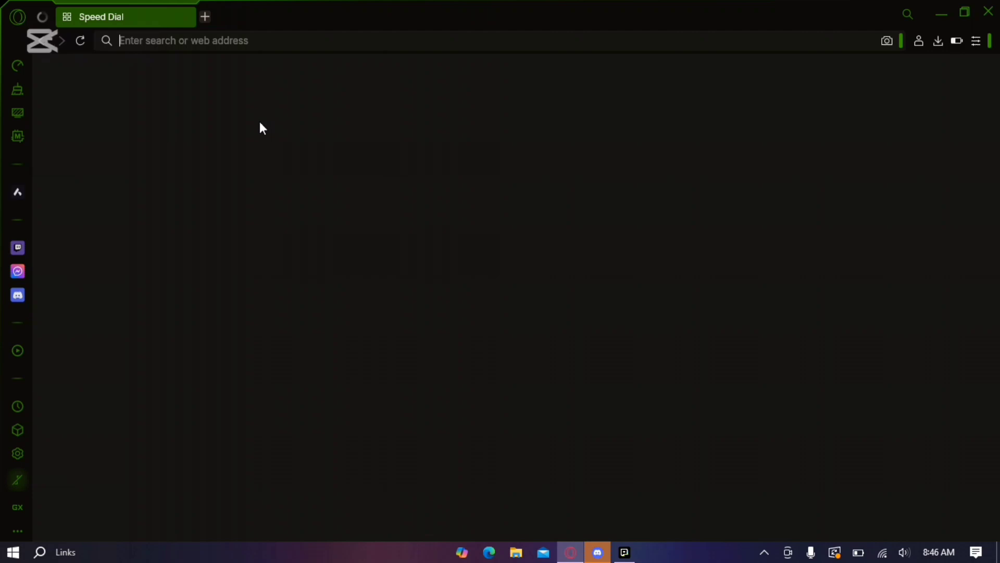
text(xe)
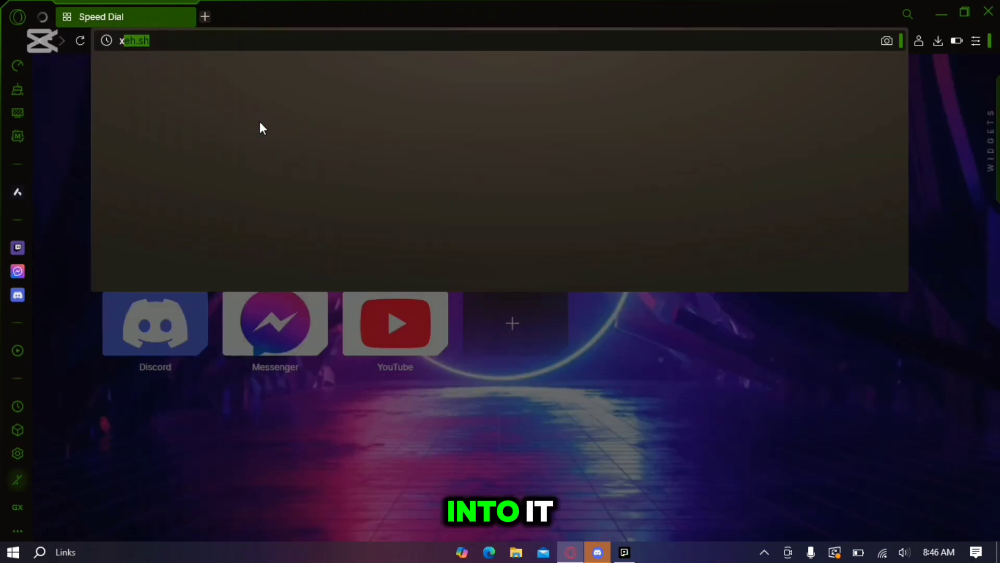
text(h)
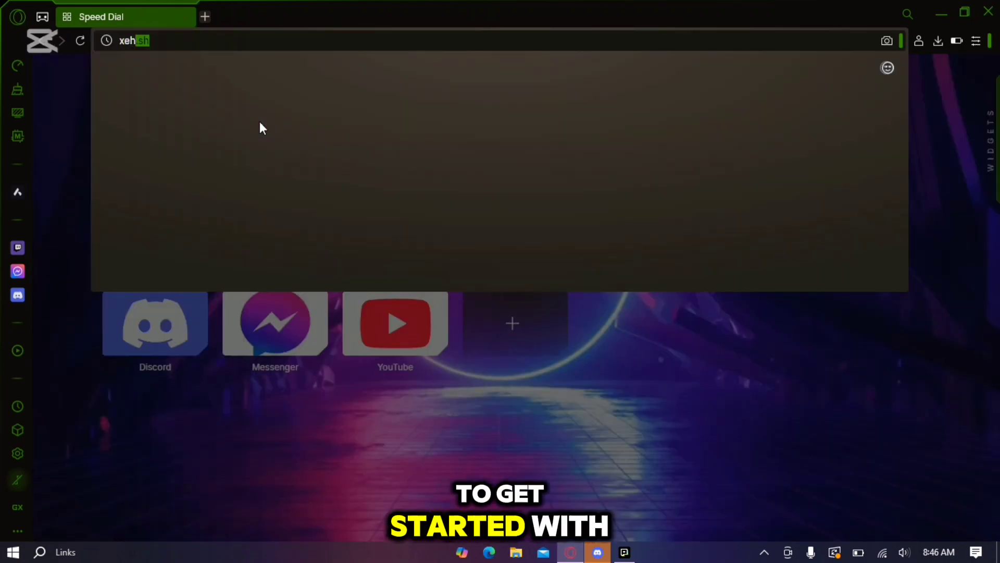
text(.sh)
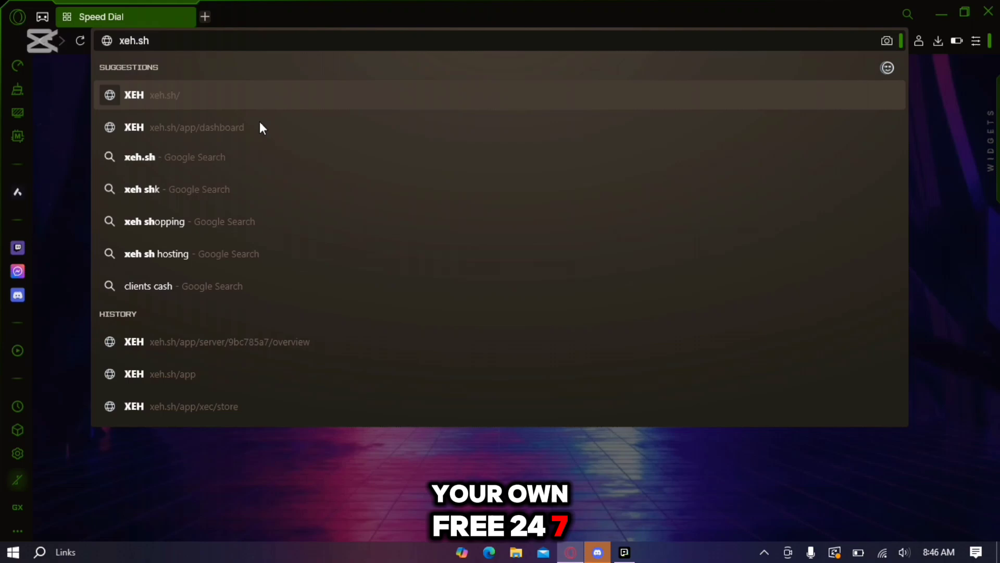
key(Return)
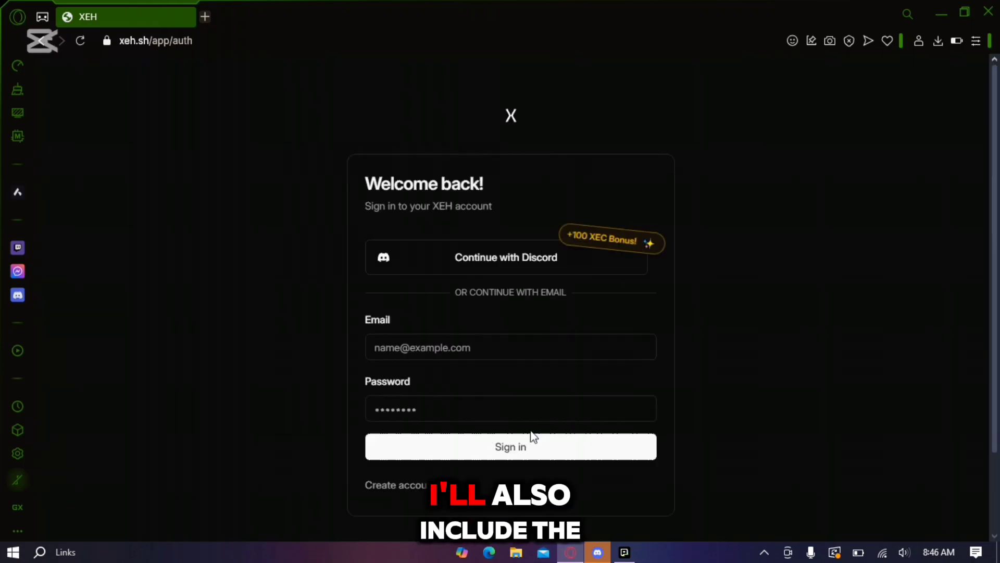
Sign in to XEH with the saved email autofill login and decline saving the password
scroll(518, 187, down, 2)
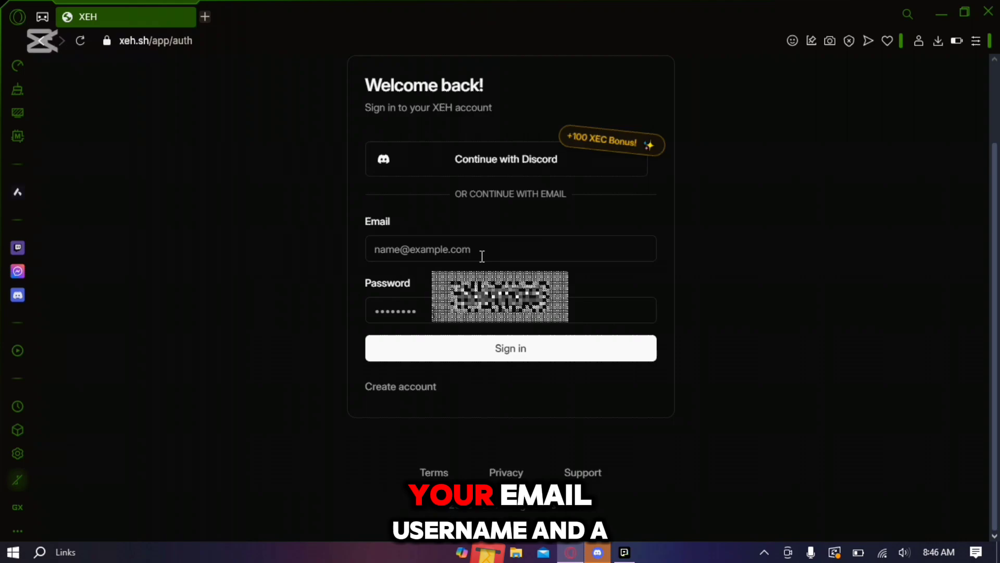
click(482, 256)
drag(601, 139, 620, 149)
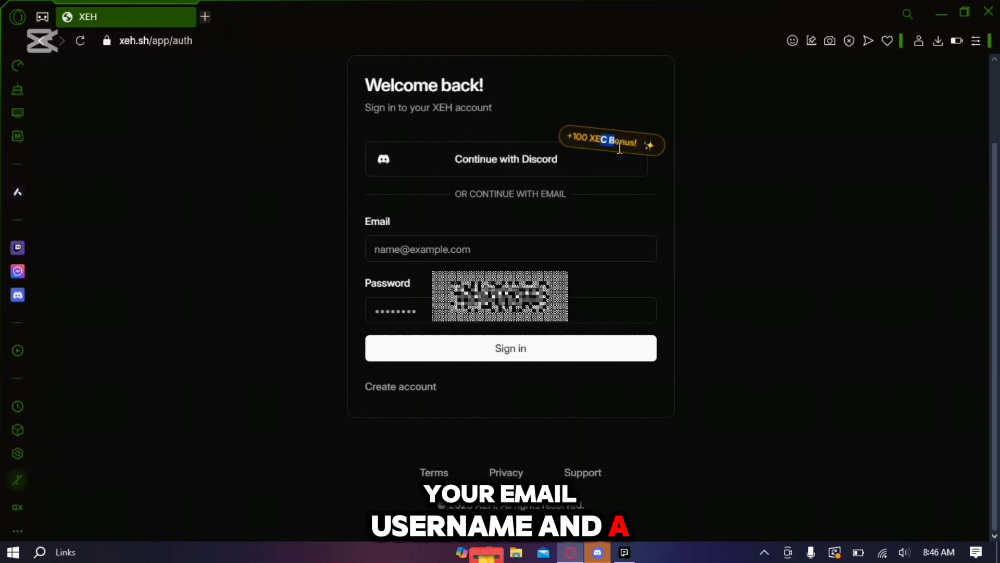
click(518, 244)
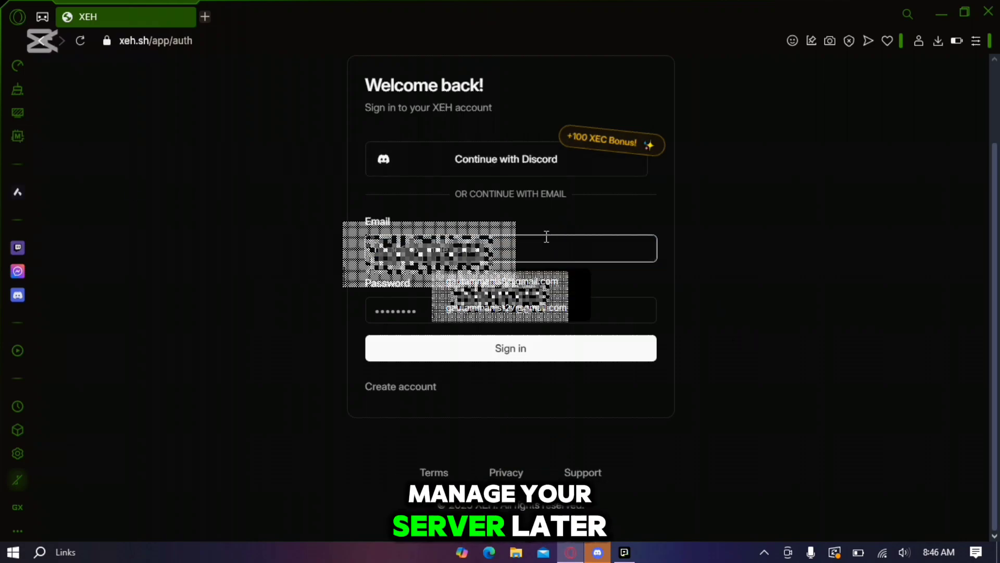
click(529, 314)
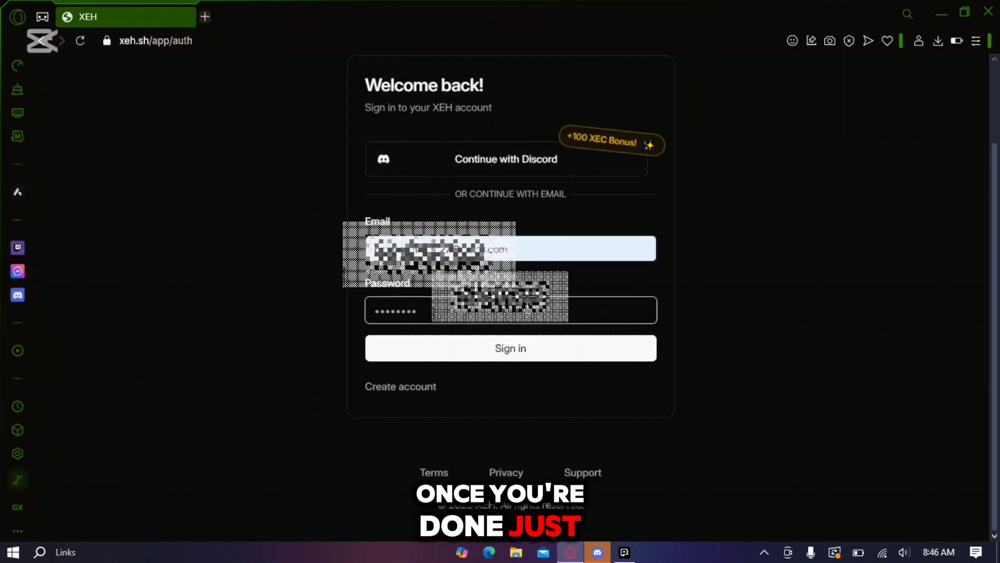
text(•••)
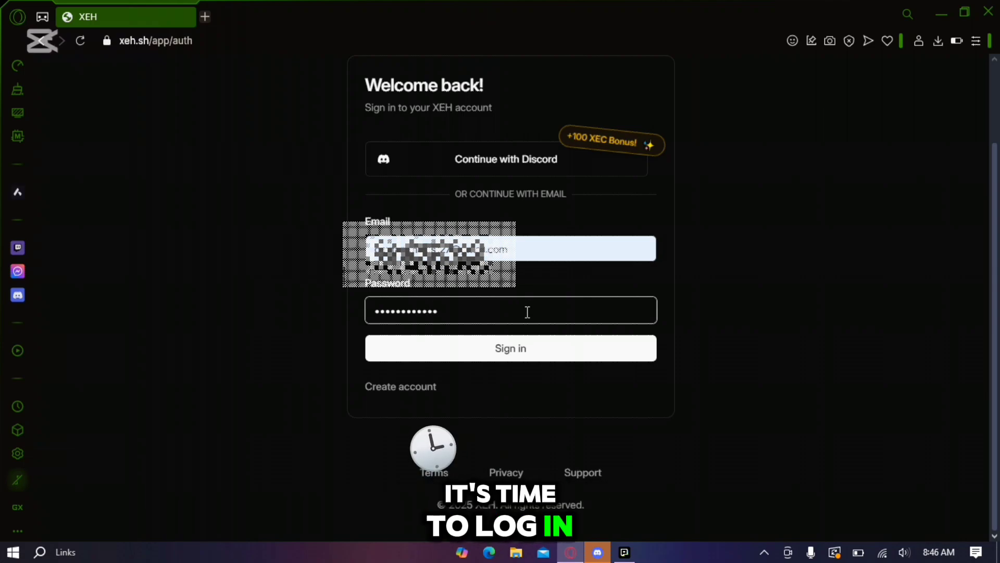
click(529, 346)
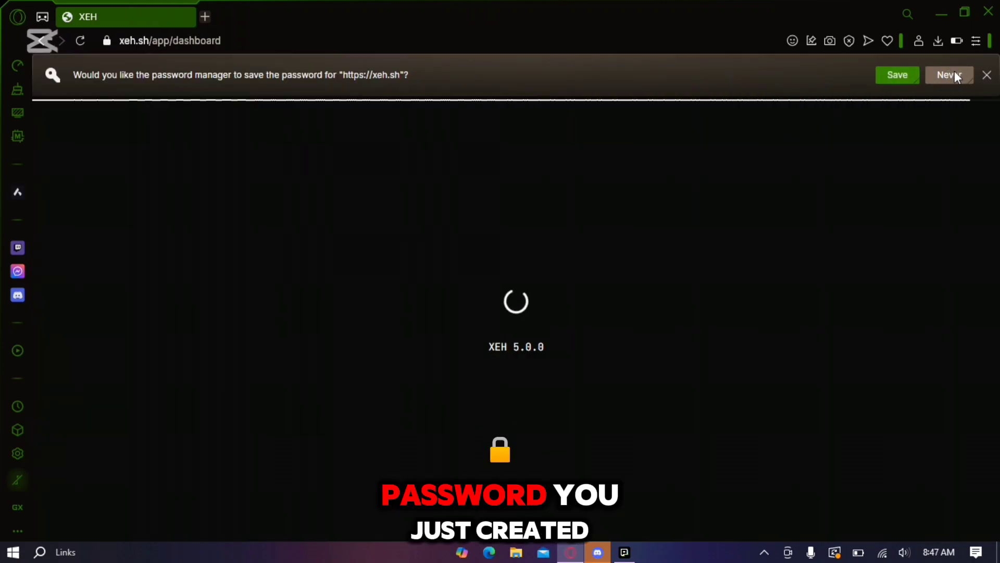
click(949, 75)
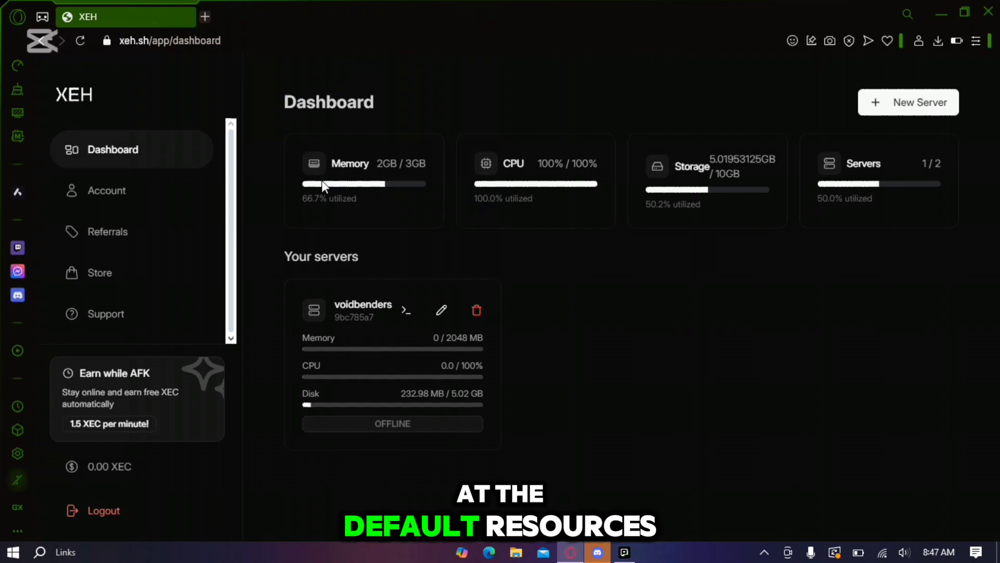
drag(308, 165, 426, 166)
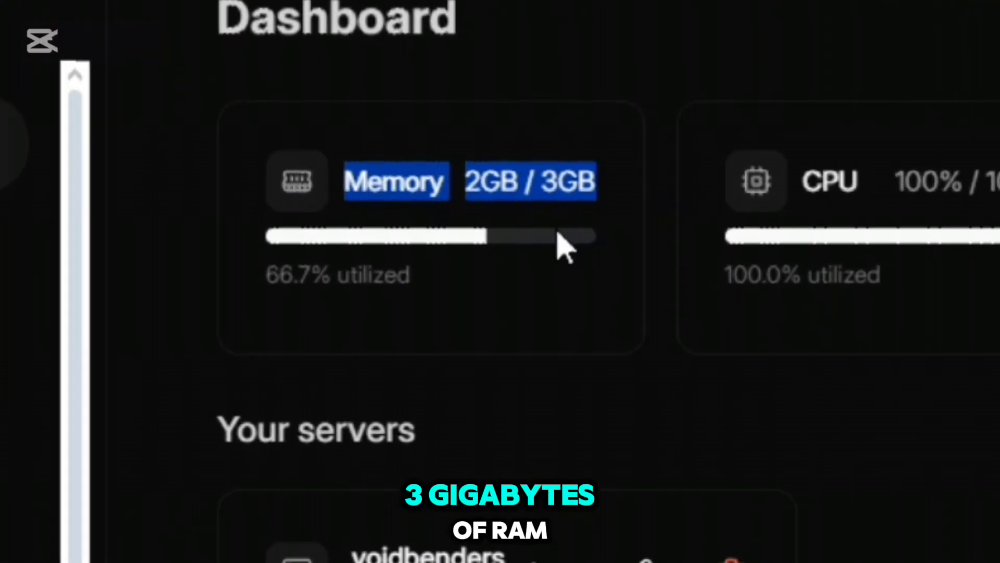
drag(565, 248, 613, 282)
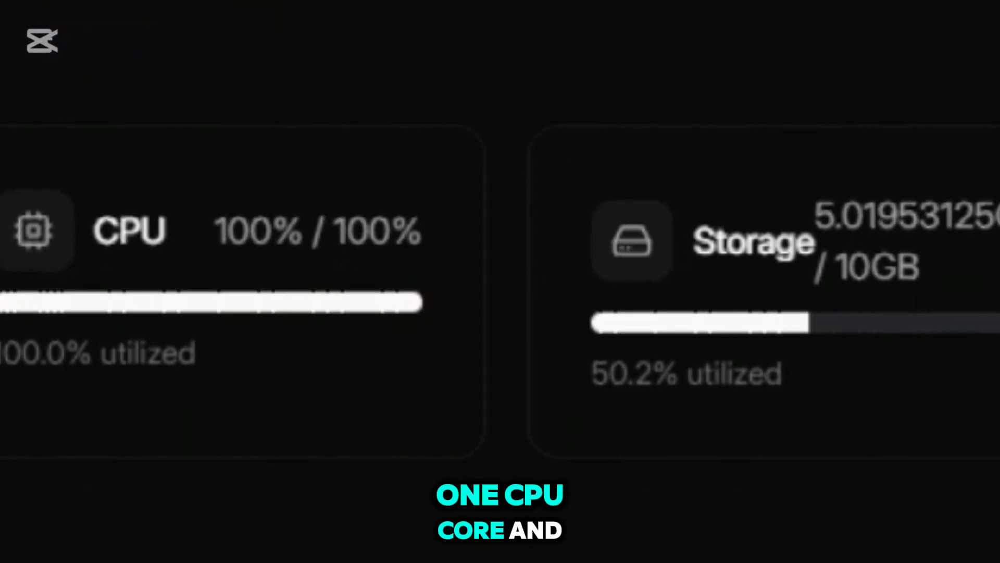
drag(91, 231, 447, 260)
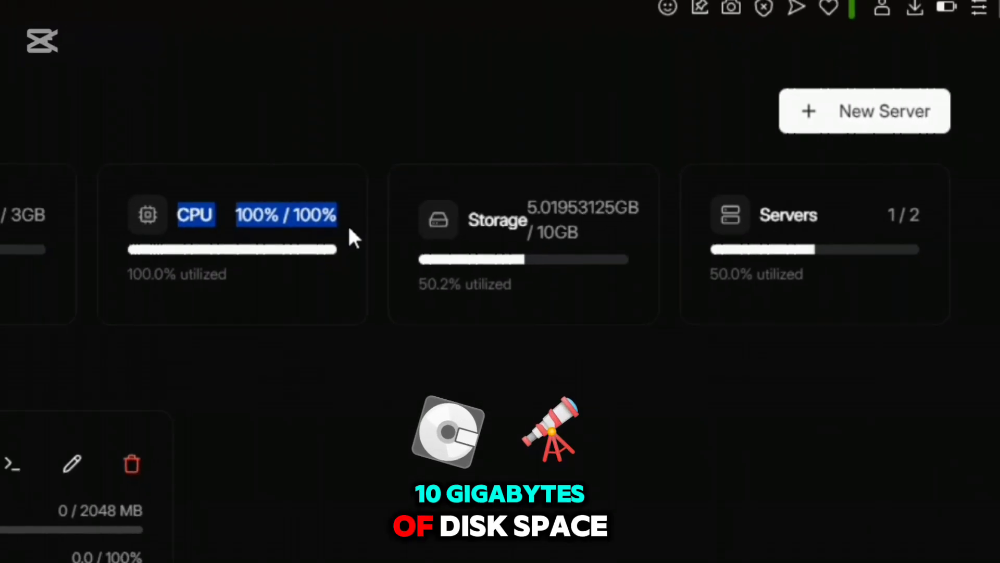
click(324, 324)
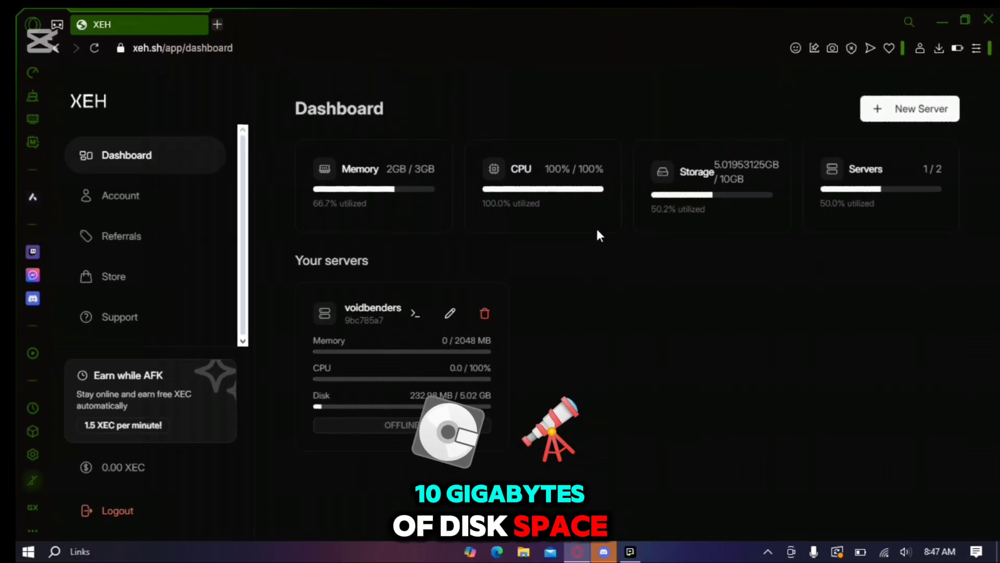
click(812, 209)
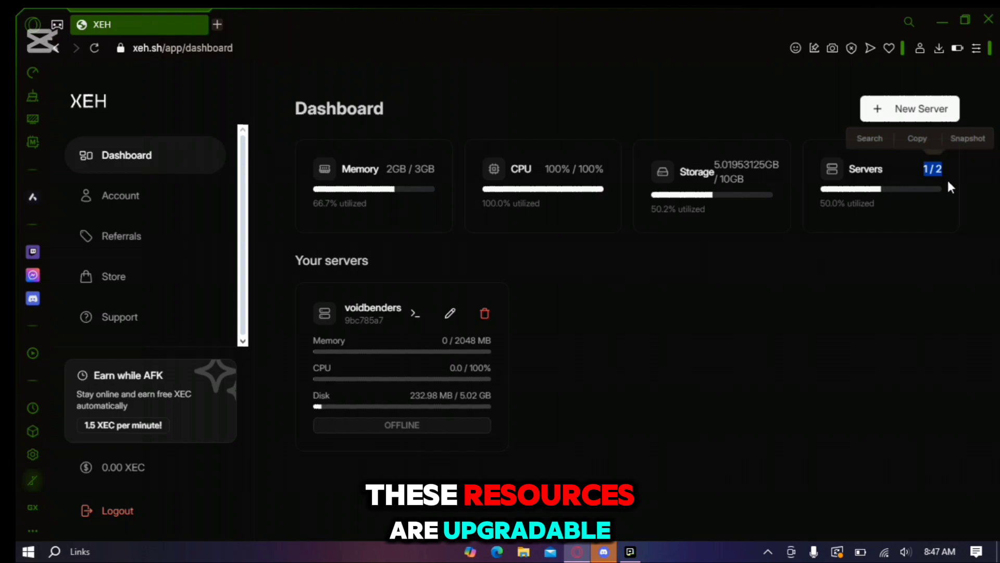
click(583, 364)
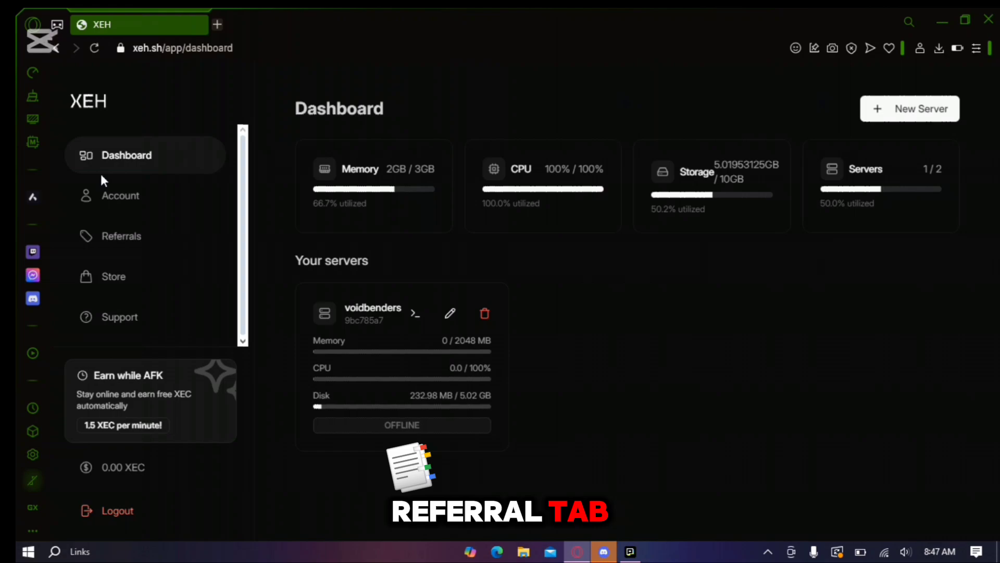
View the Referrals page with its 80 and 250 XEC rewards, then return to Account
click(120, 201)
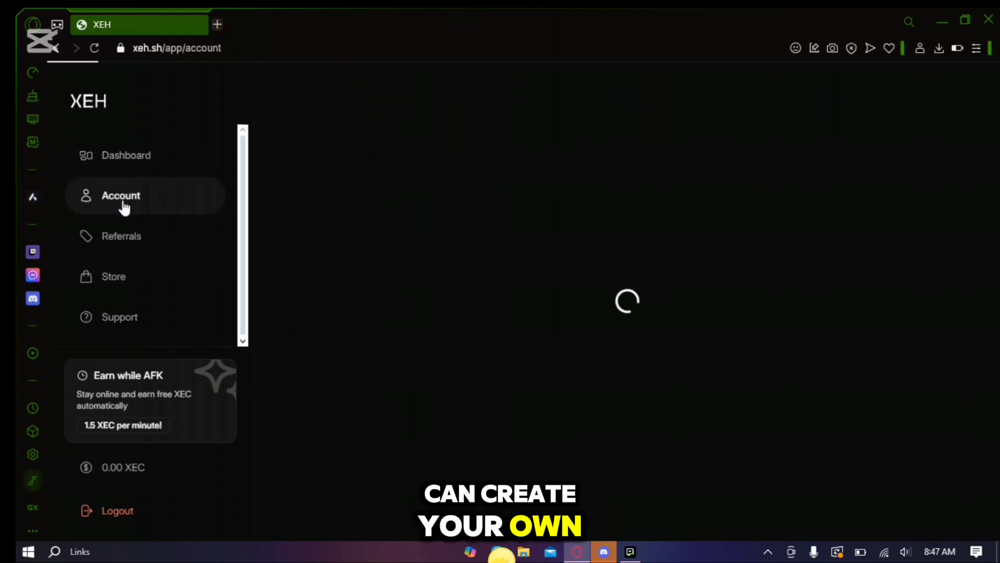
click(119, 249)
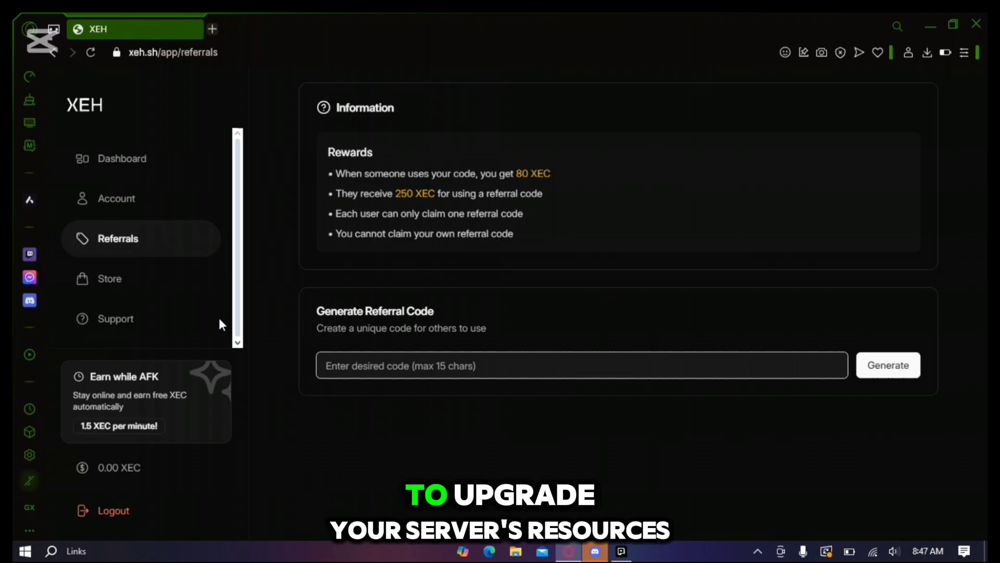
click(122, 201)
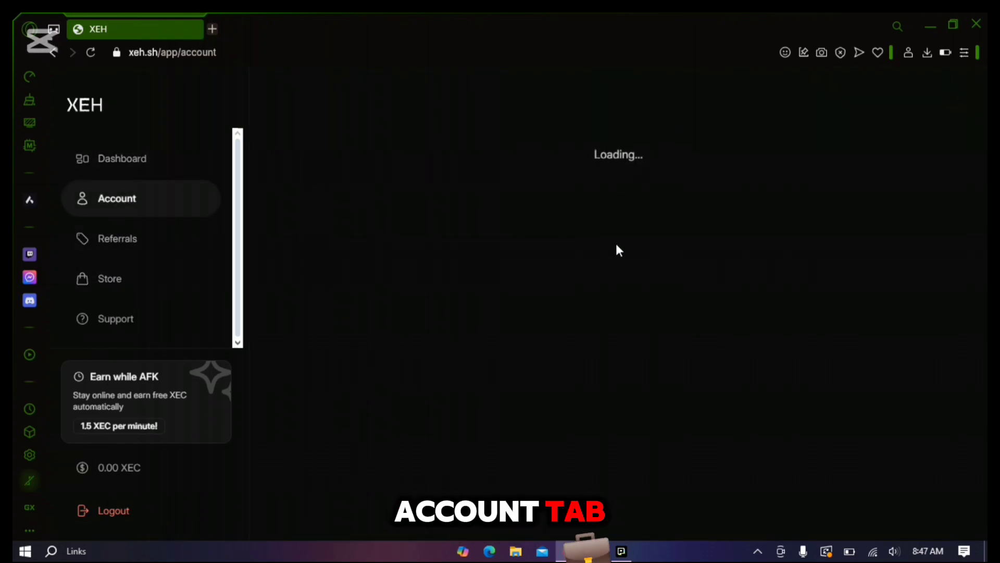
scroll(567, 281, down, 5)
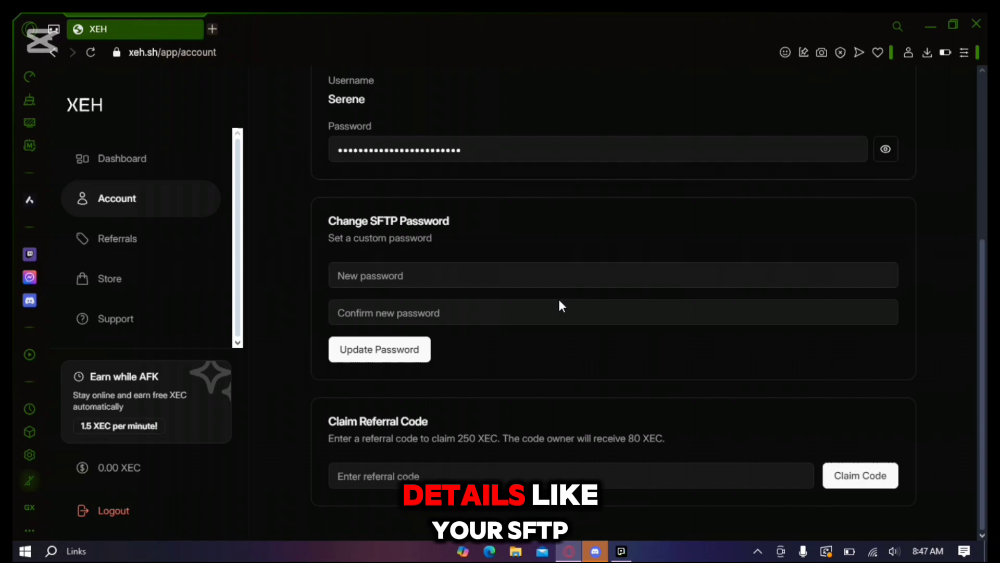
click(415, 470)
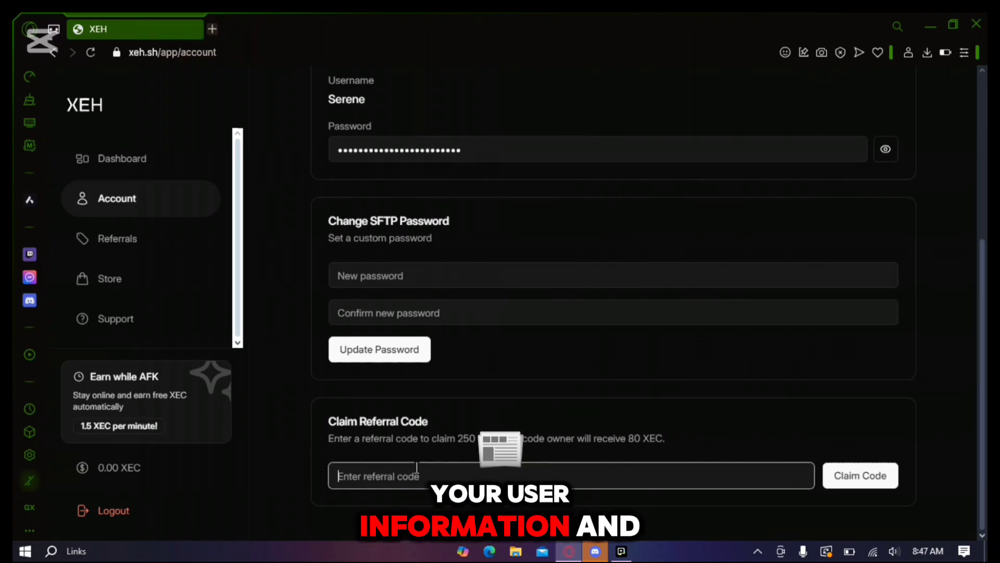
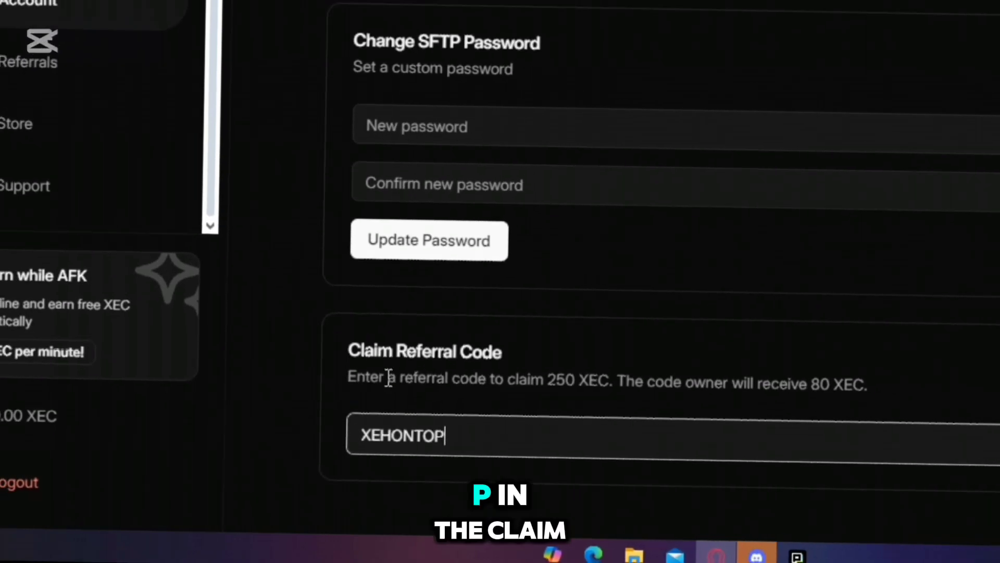
drag(506, 379, 574, 403)
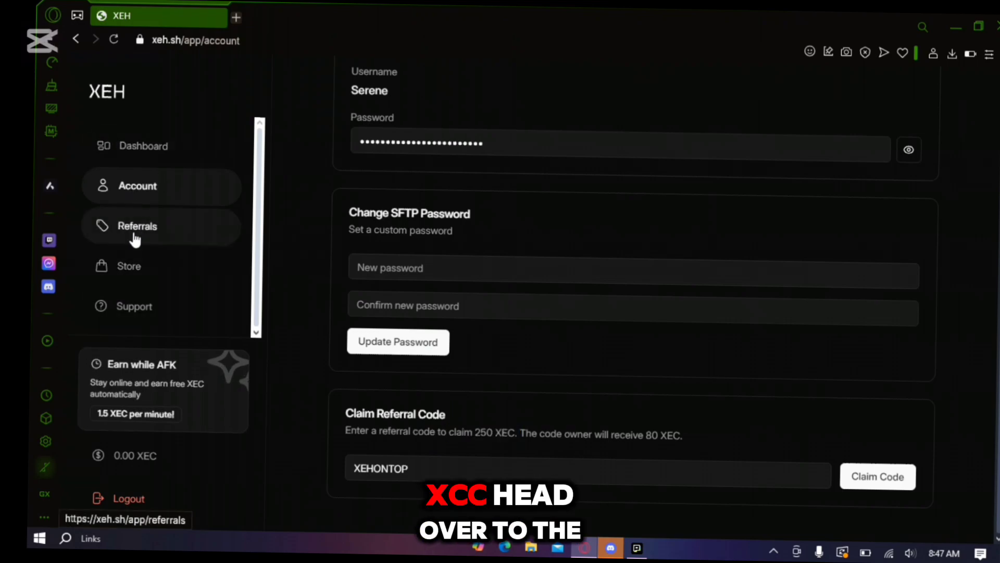
Set the store's Memory purchase to 2 units and check its price
click(130, 265)
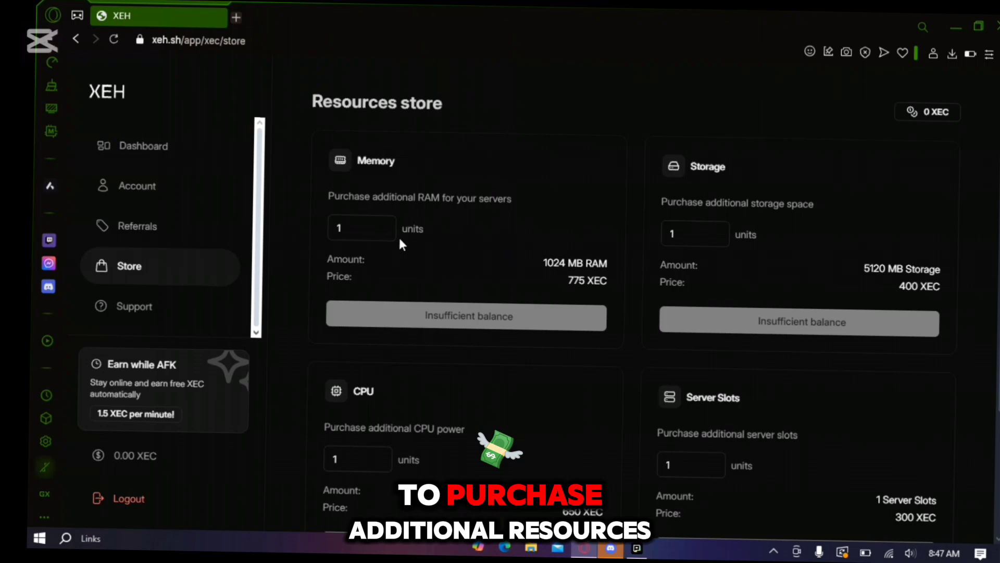
click(383, 225)
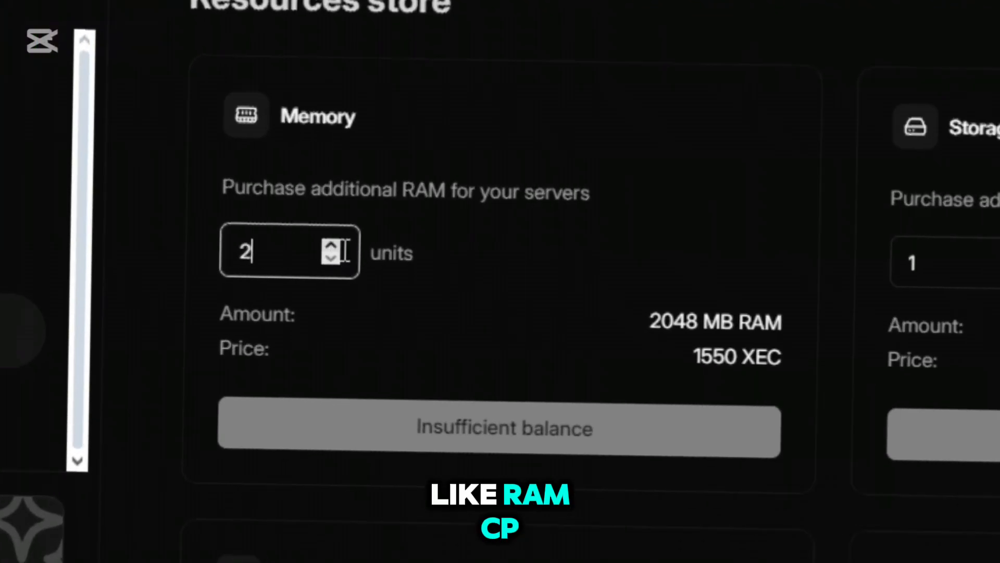
drag(702, 356, 779, 376)
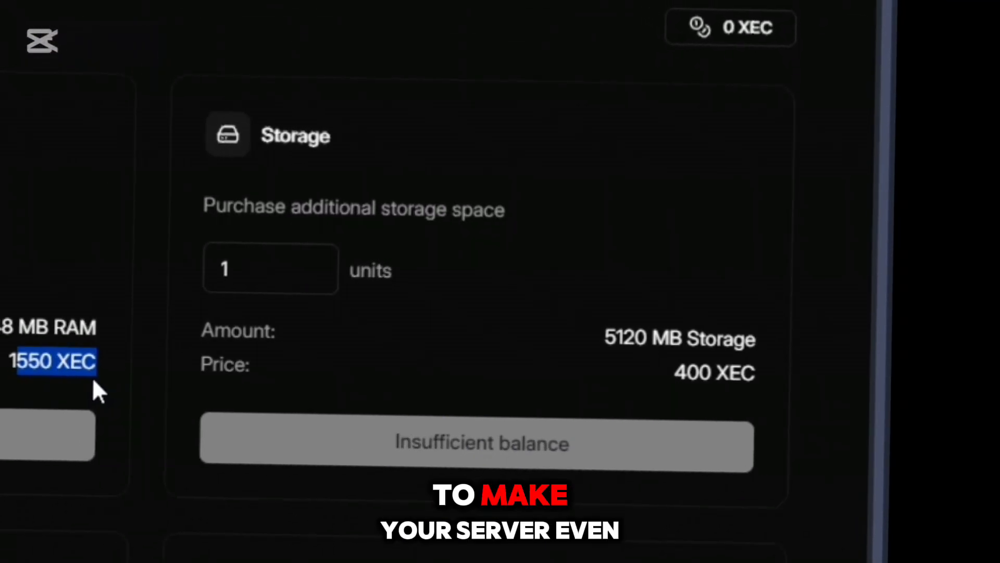
click(0, 182)
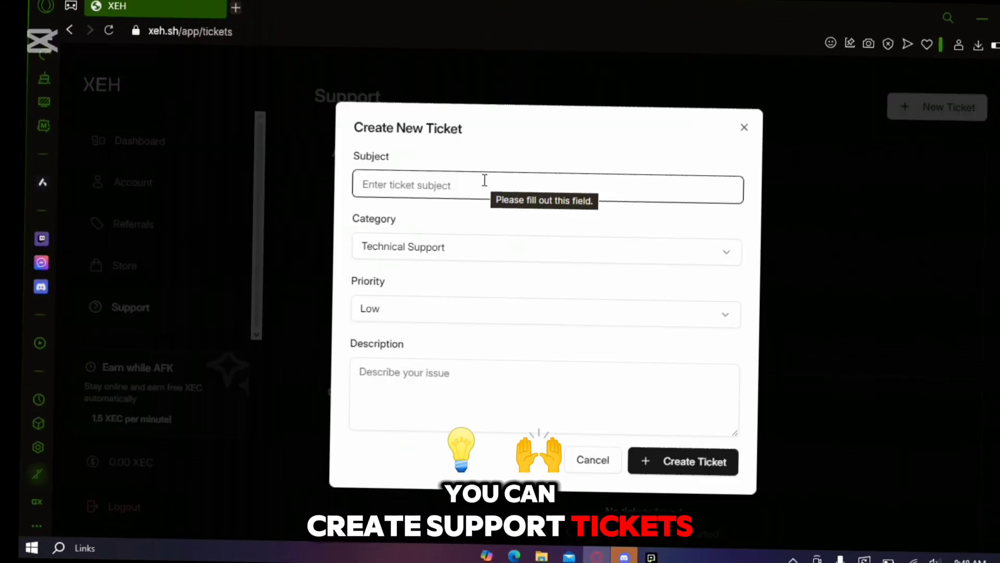
Draft a Technical Support ticket, subject 'test', Low priority, description 'erm what the sigma lo'
text(test)
click(471, 251)
click(469, 277)
click(409, 318)
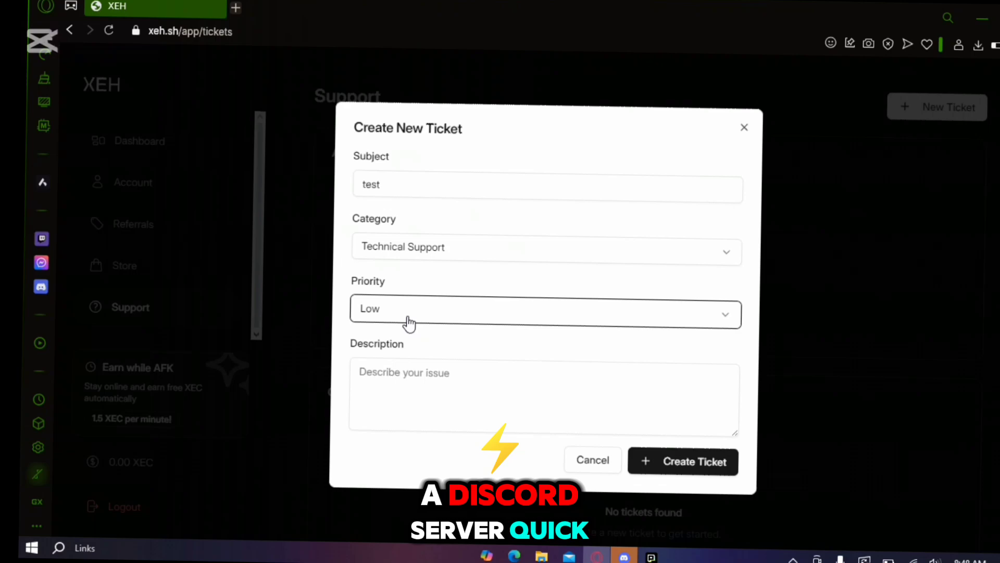
click(432, 383)
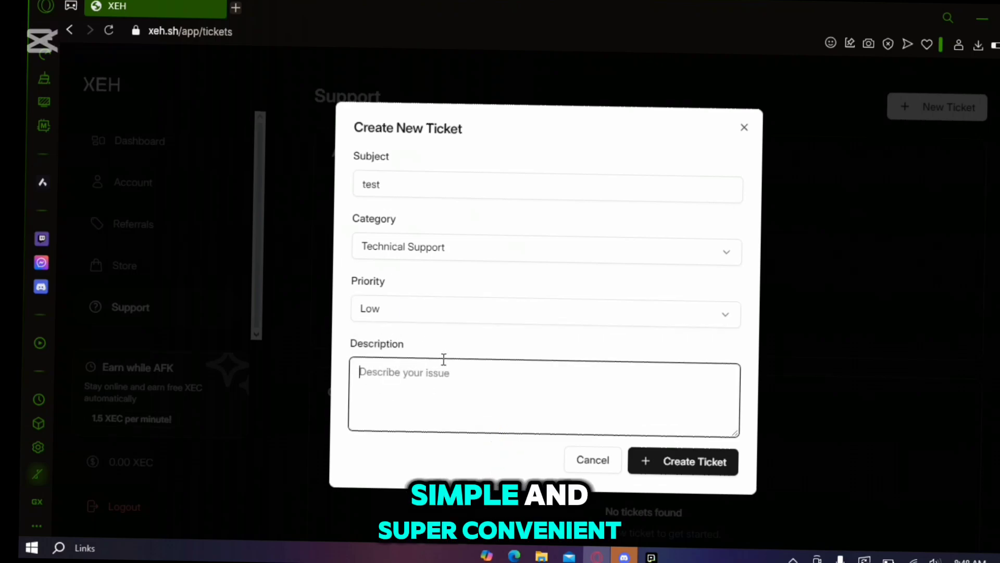
text(erm what the sig)
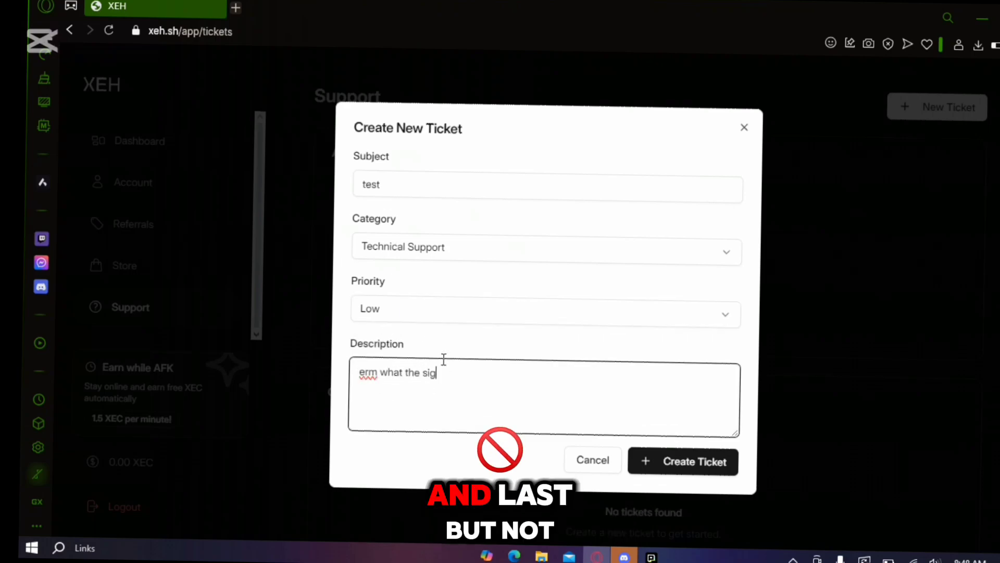
text(ma lo)
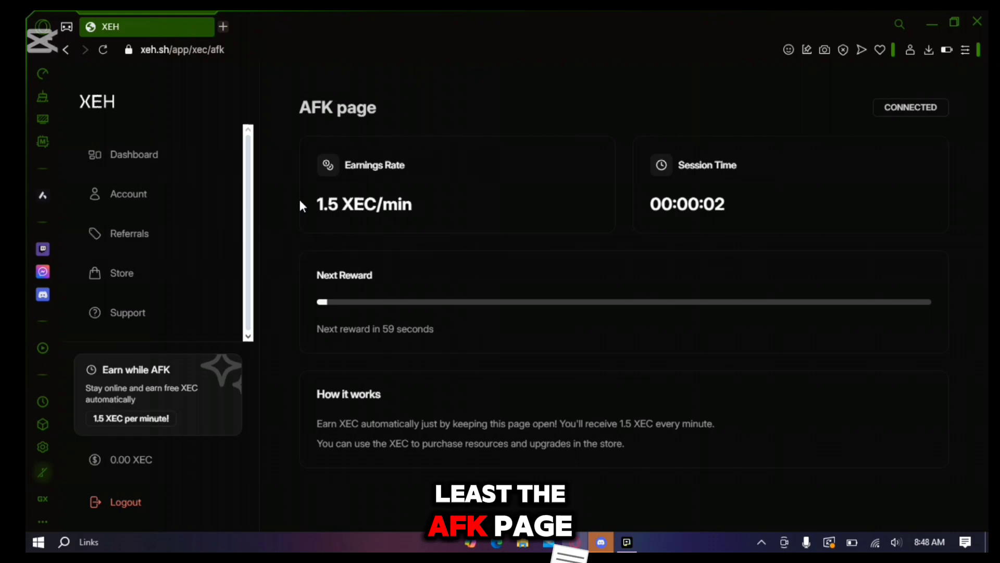
Highlight the 1.5 XEC/min earnings rate, snapshot it and copy the snapshot
drag(374, 204, 418, 211)
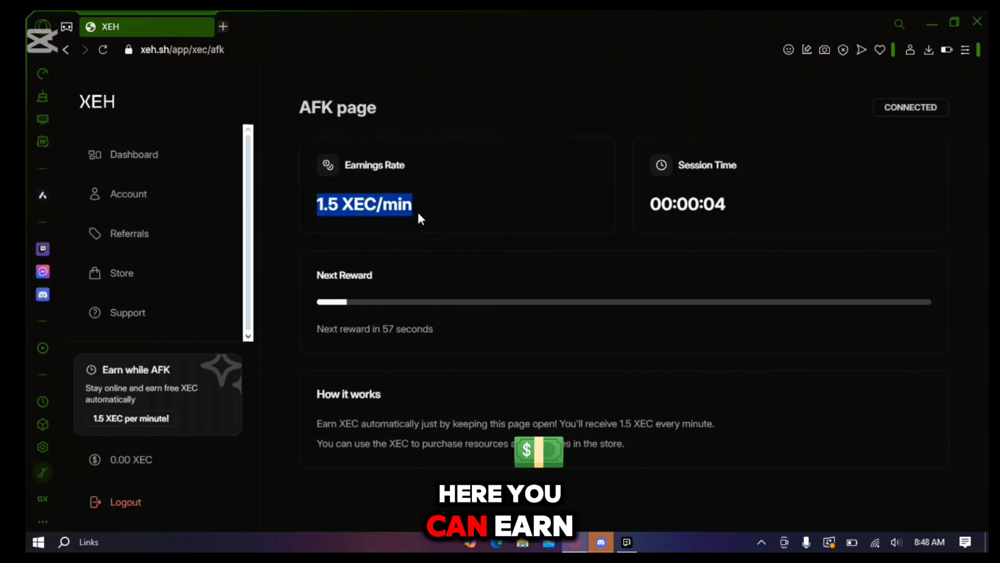
click(398, 177)
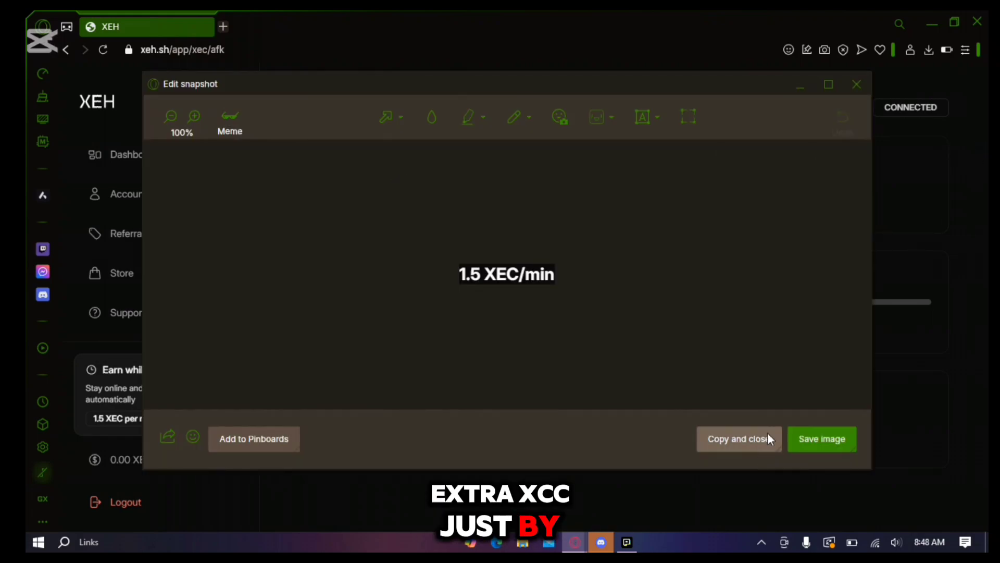
click(752, 440)
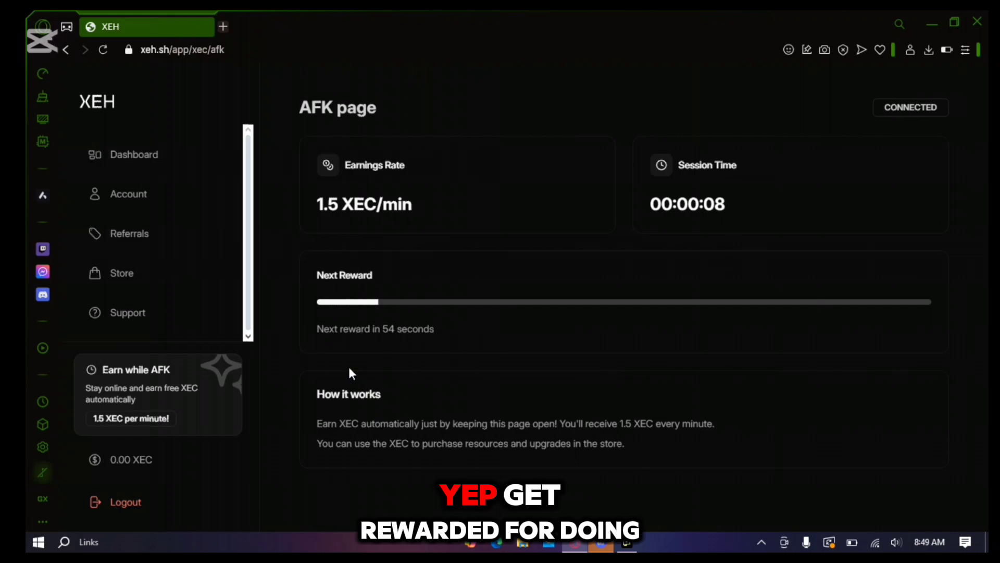
Highlight the next-reward countdown, then the How it works heading and explanation
drag(343, 329, 442, 350)
click(368, 401)
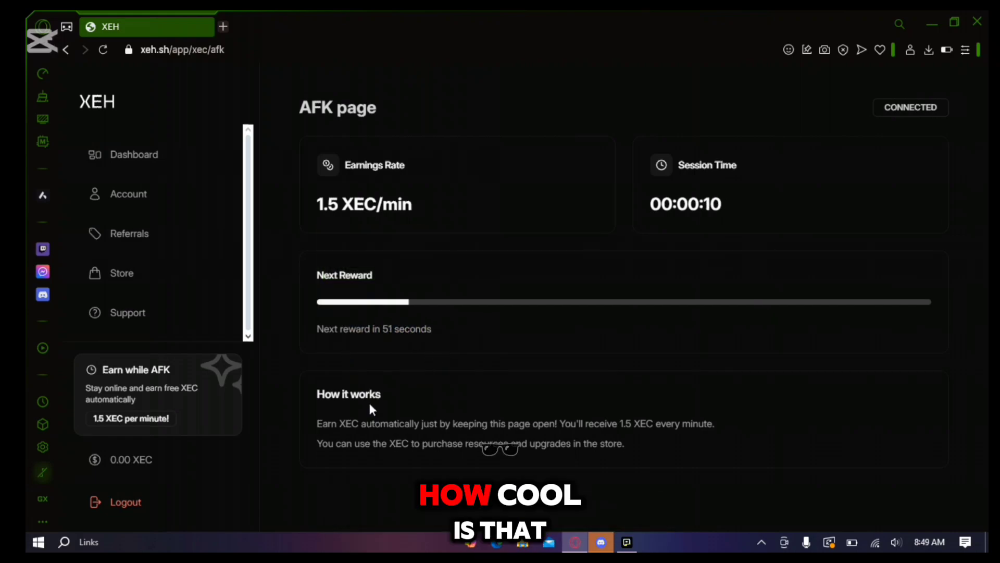
drag(316, 392, 371, 399)
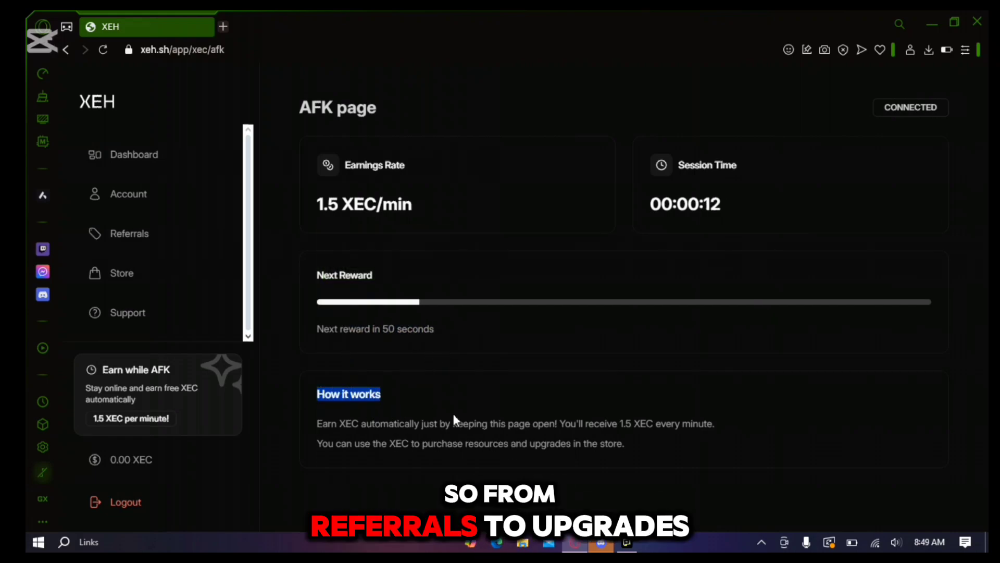
drag(454, 415, 549, 439)
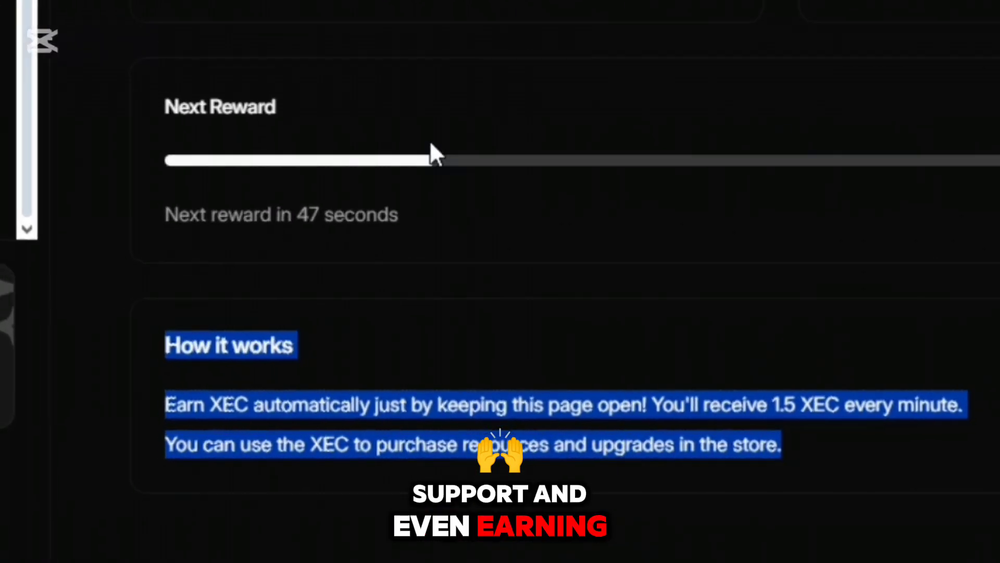
Start a new server named 'lol' of type Minecraft Java Paper in Phoenix, US (Zone 2)
click(65, 71)
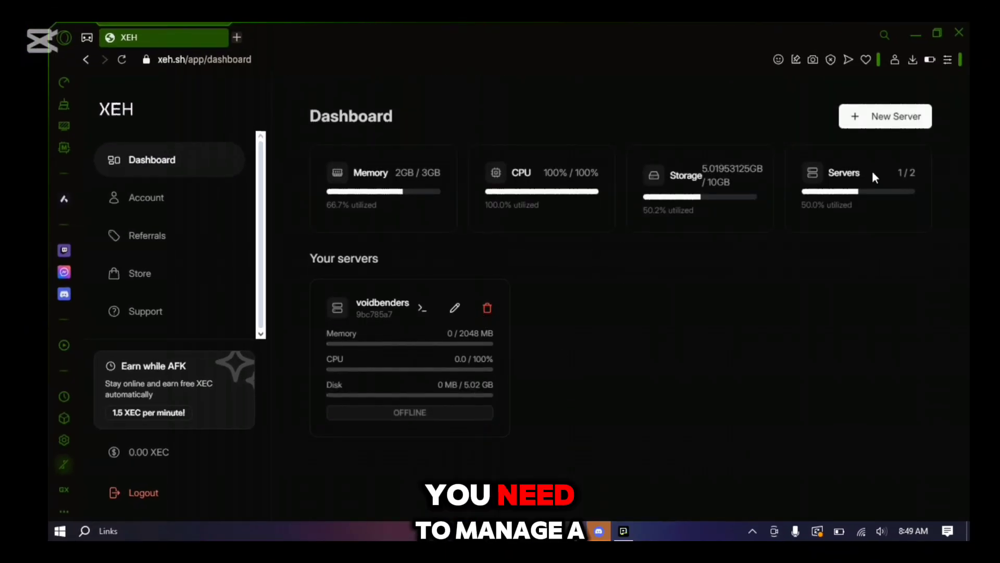
click(880, 125)
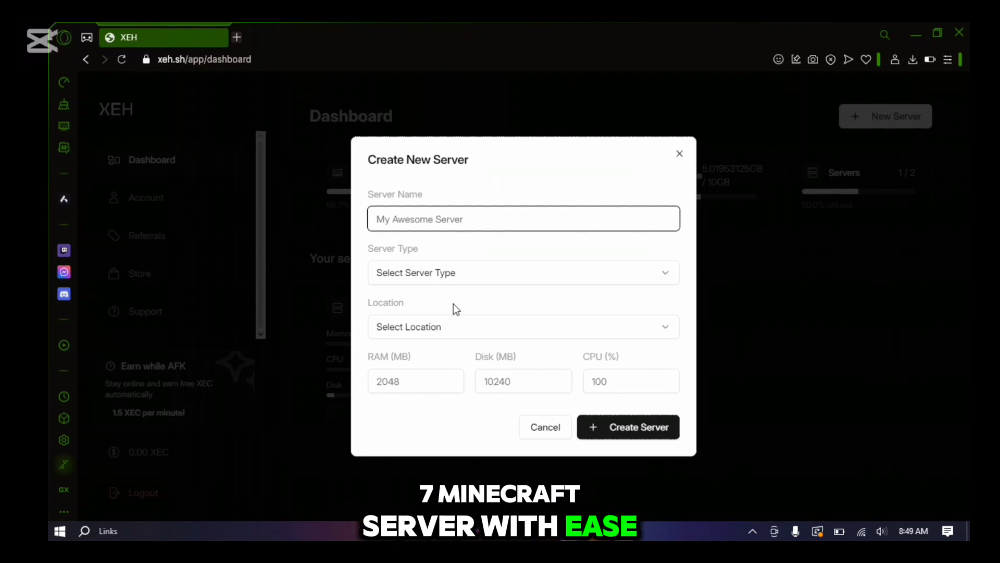
text(lo)
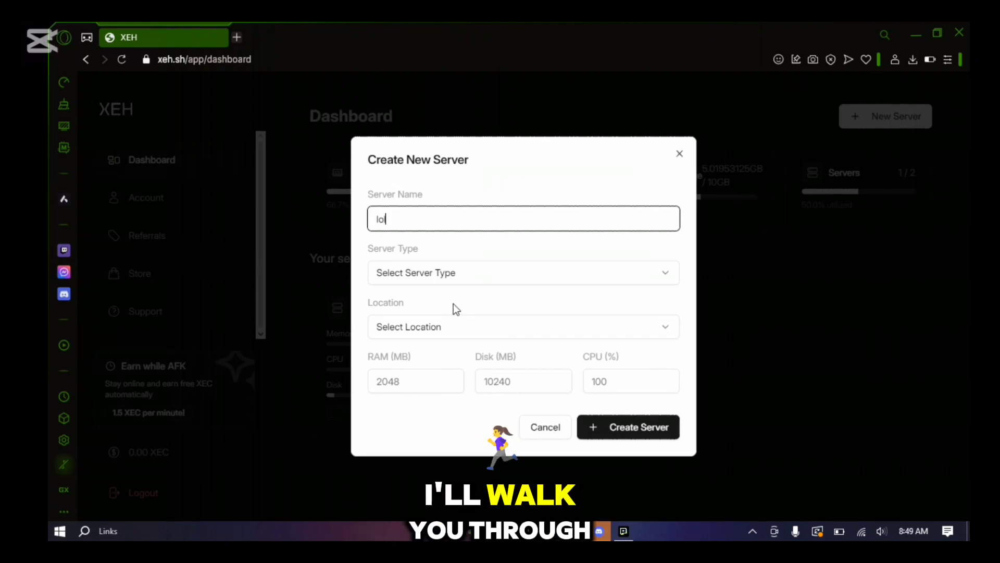
text(l)
click(460, 271)
click(455, 304)
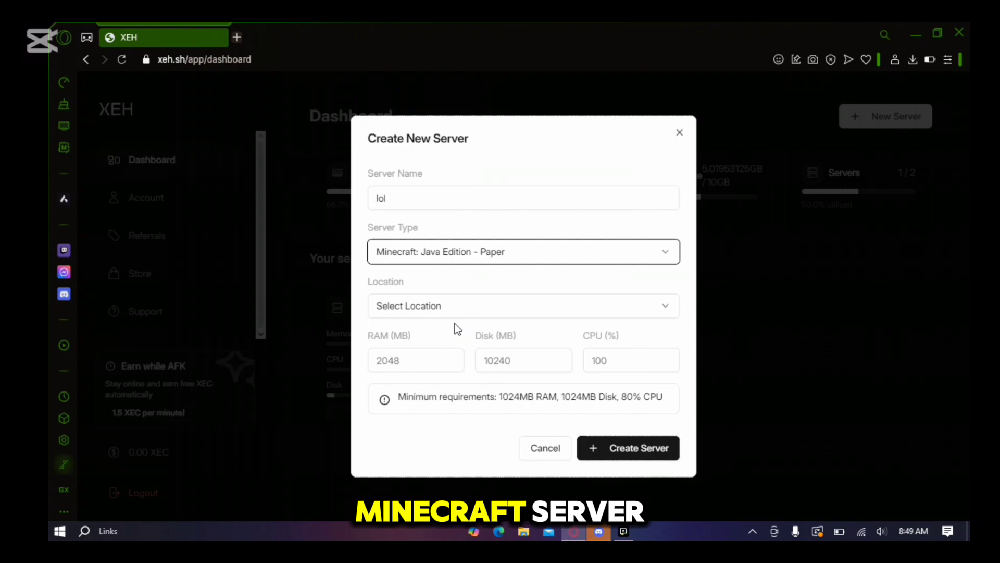
click(448, 308)
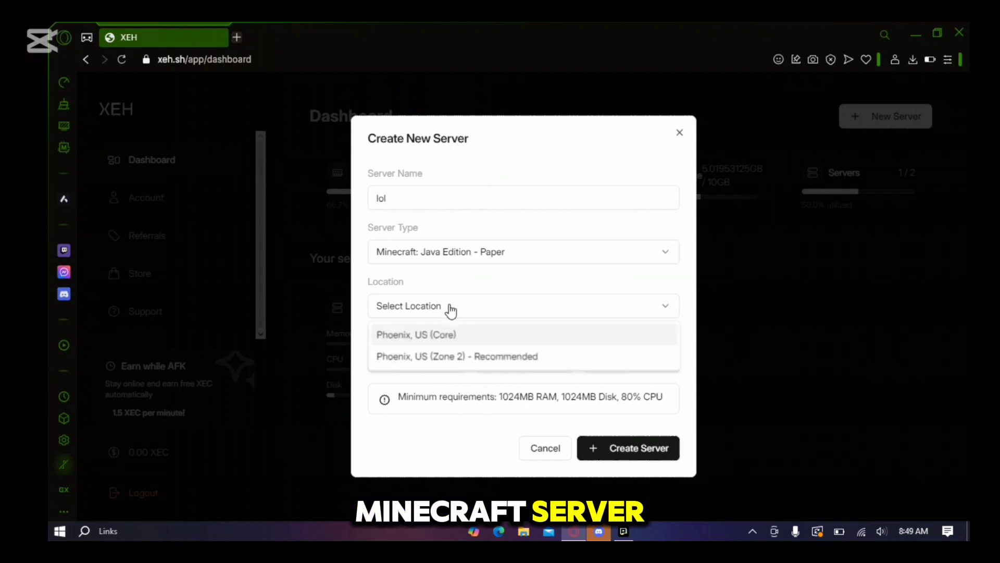
click(451, 357)
Give the new server 1024 MB RAM, 1024 MB disk and 80% CPU
click(418, 361)
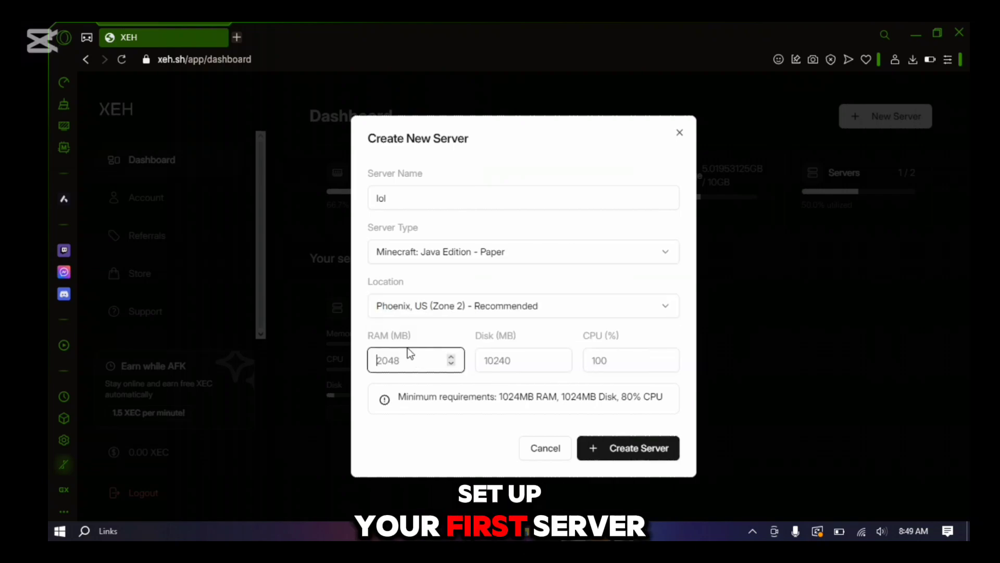
text(1024)
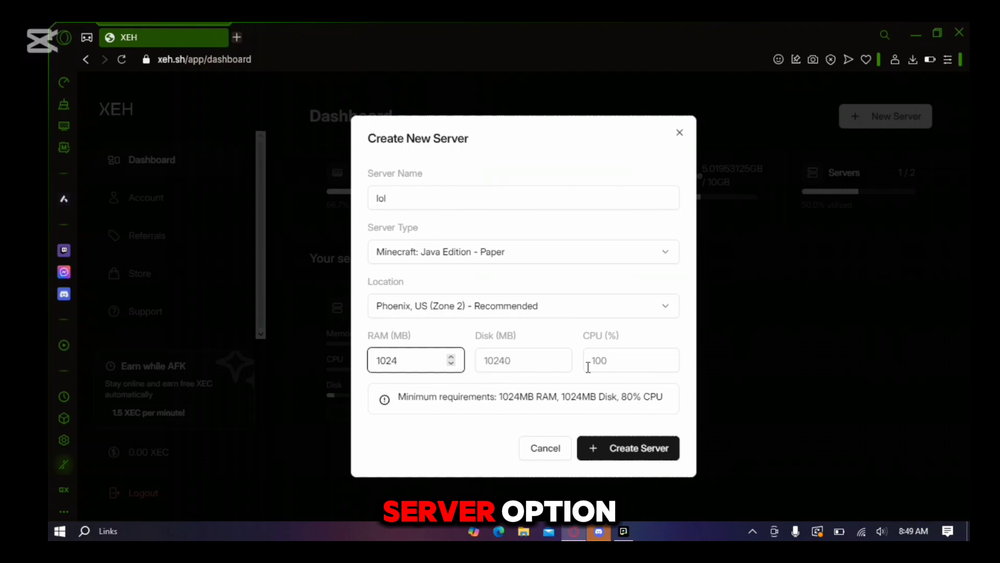
click(526, 362)
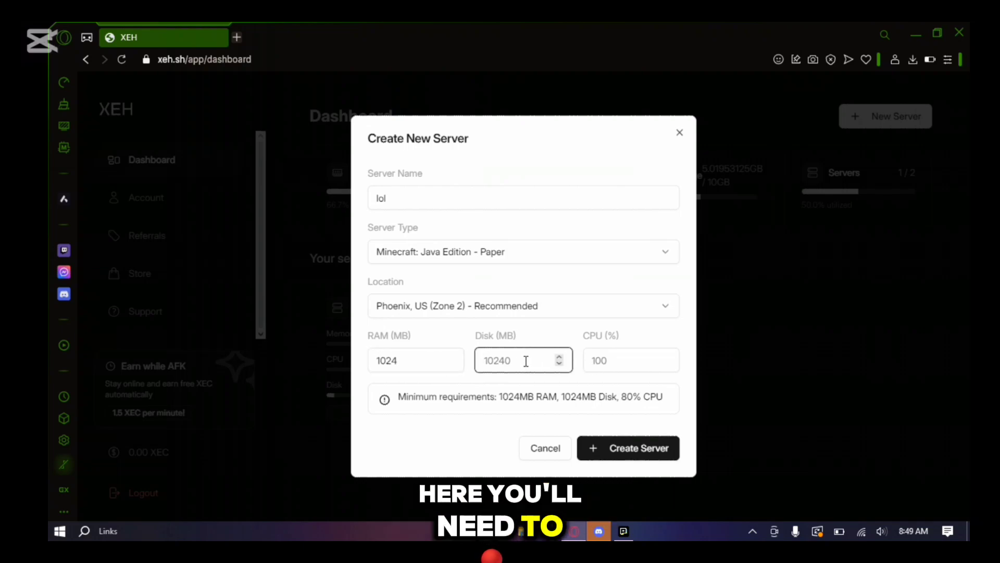
click(629, 354)
text(80)
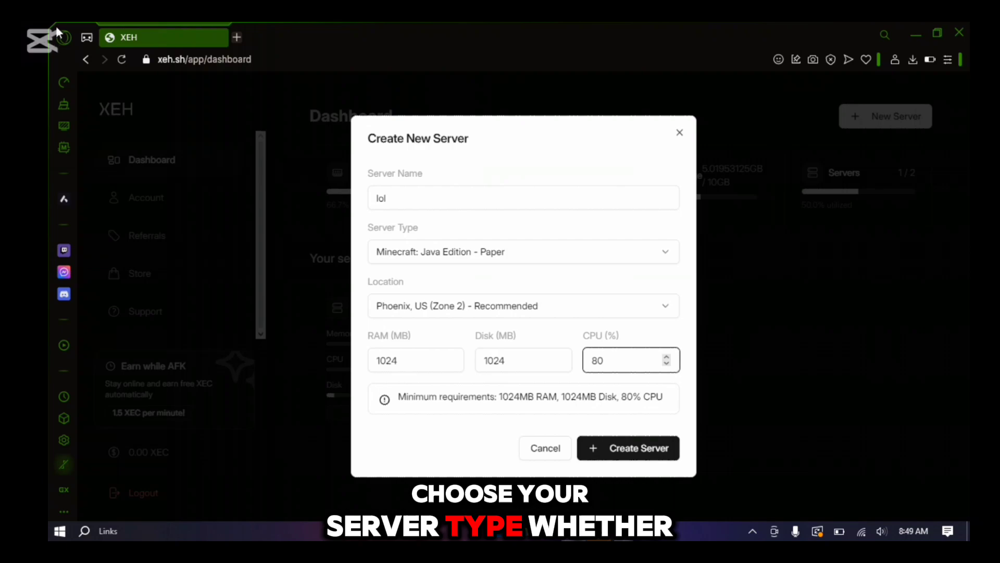
drag(511, 136, 338, 219)
click(577, 167)
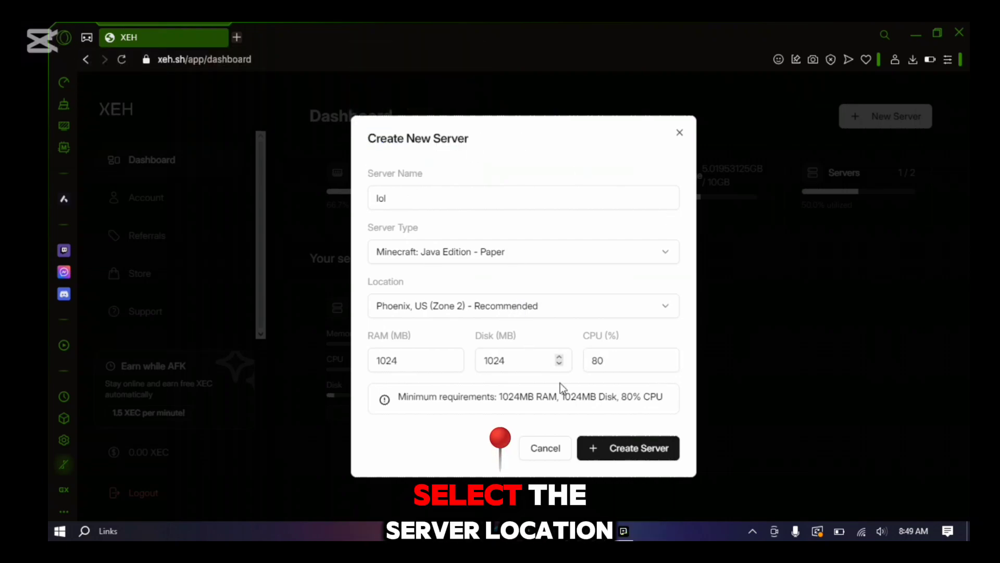
Discard the 'lol' server, cancel voidbenders' Edit Server dialog, and open its overview
click(679, 134)
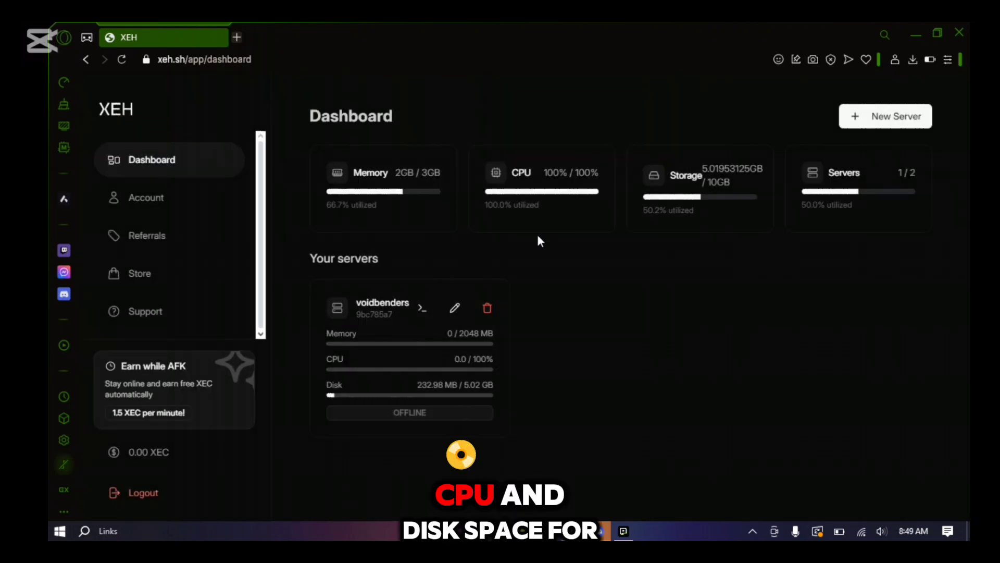
click(457, 307)
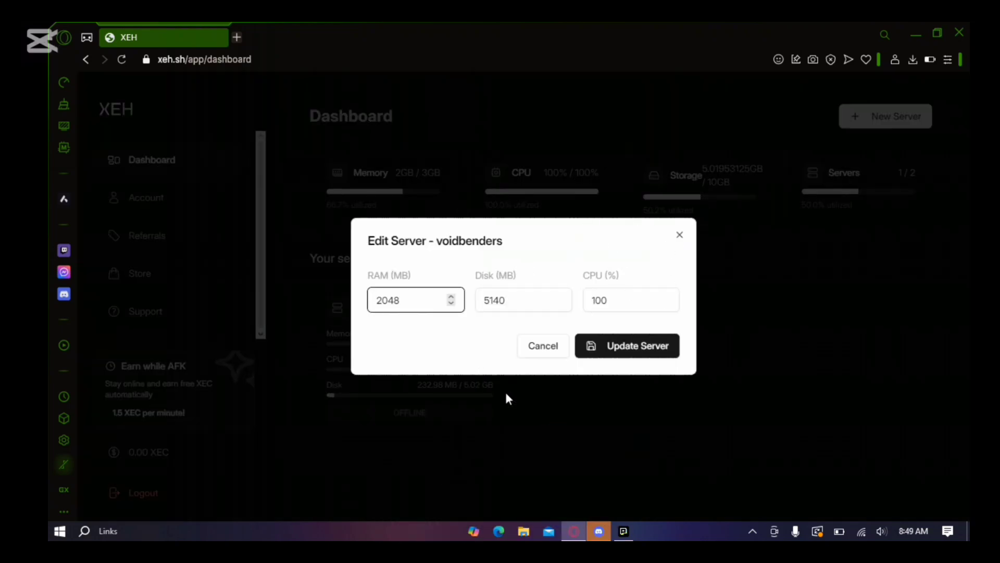
click(680, 236)
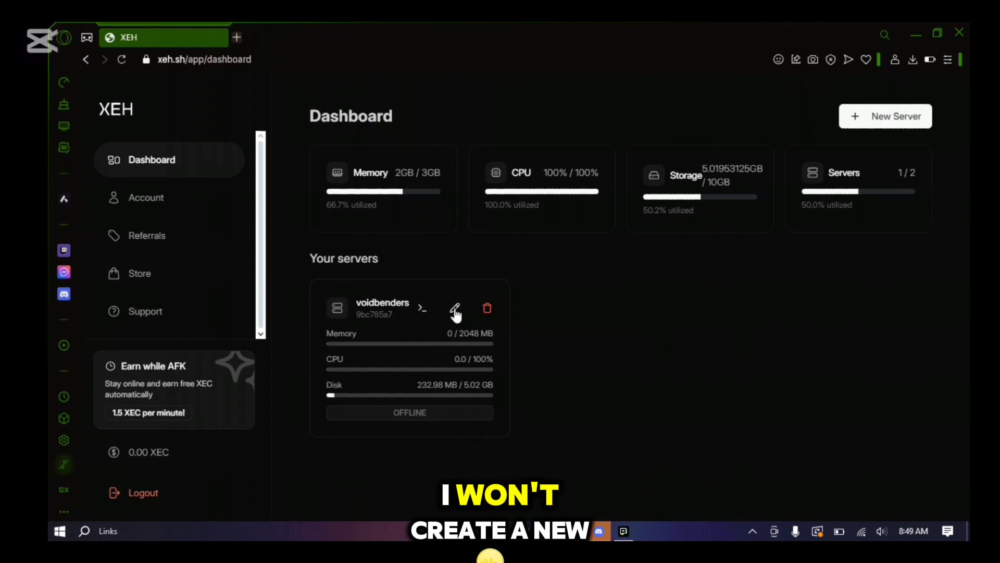
click(418, 307)
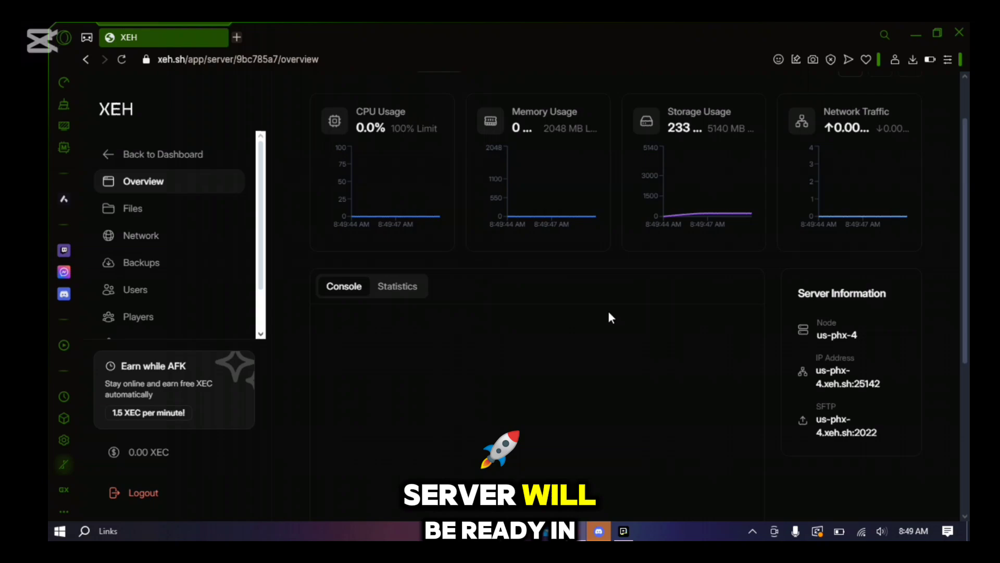
Start voidbenders and follow the console as Paper 1.21.4 boots to the EULA prompt
scroll(701, 277, down, 6)
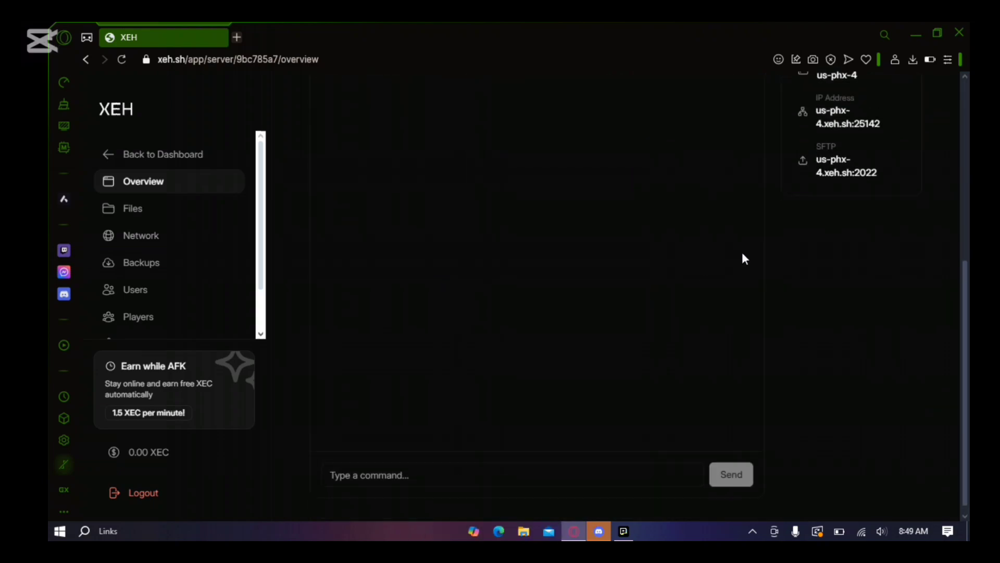
scroll(837, 201, up, 6)
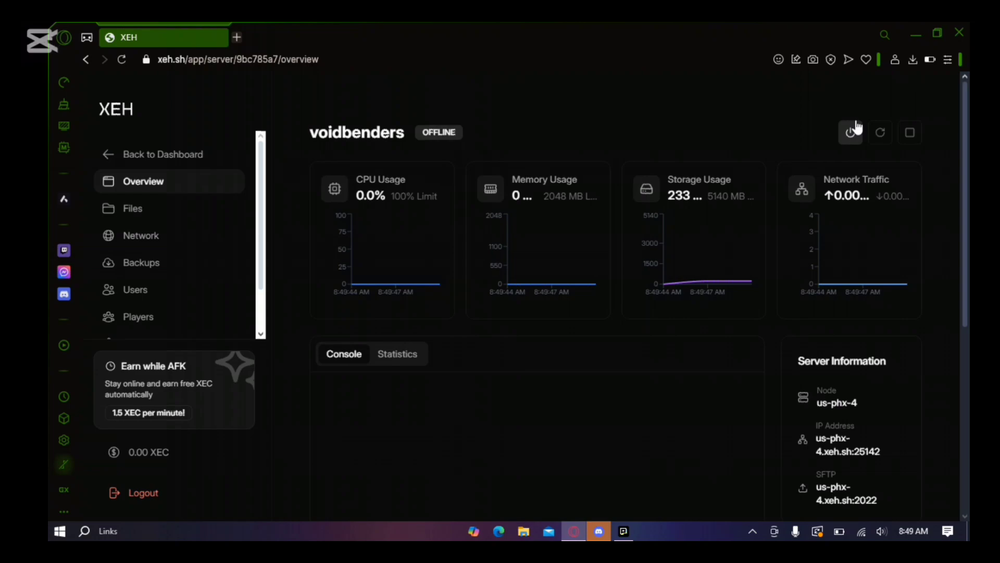
click(855, 128)
scroll(483, 271, down, 4)
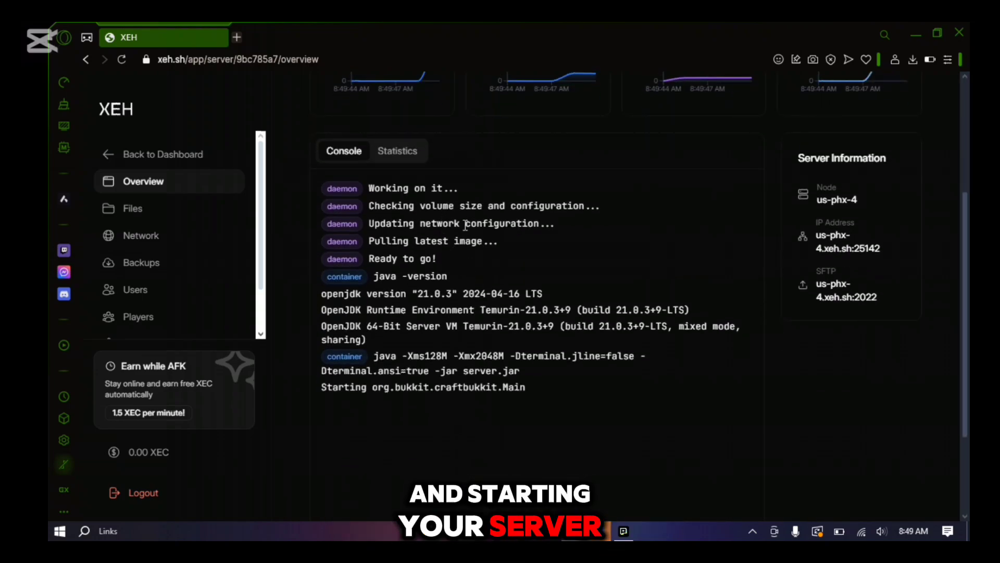
scroll(465, 225, down, 1)
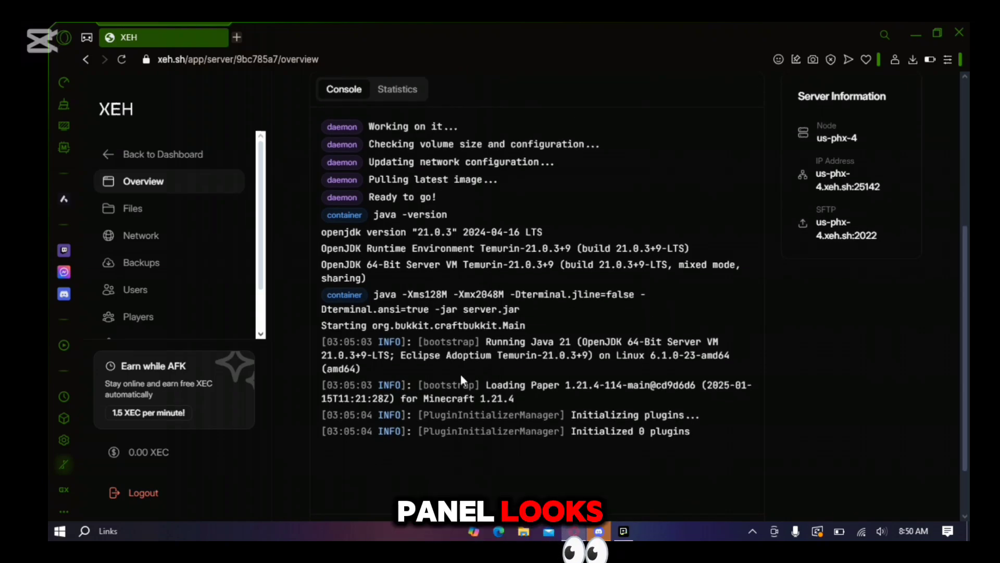
scroll(460, 374, down, 1)
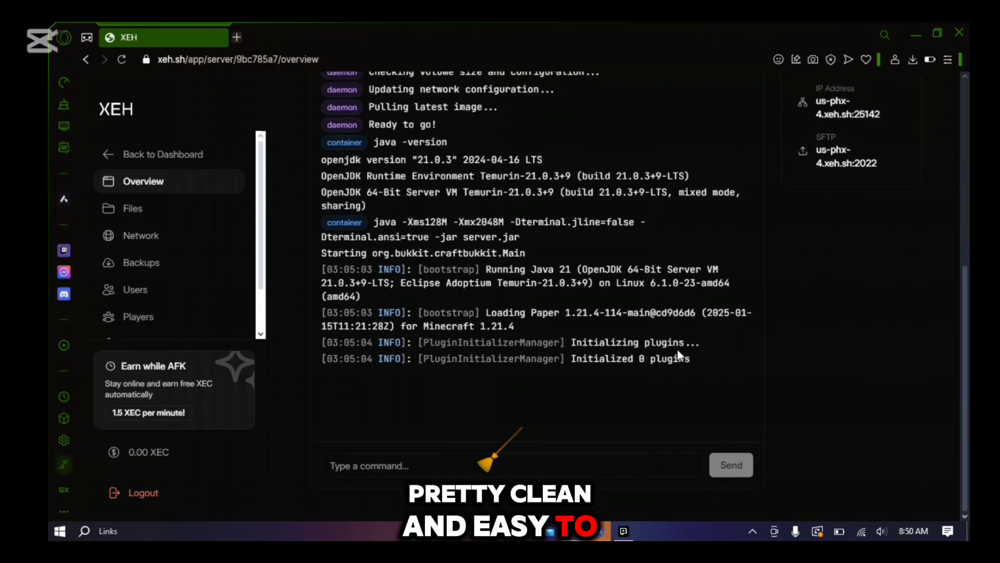
scroll(677, 325, up, 6)
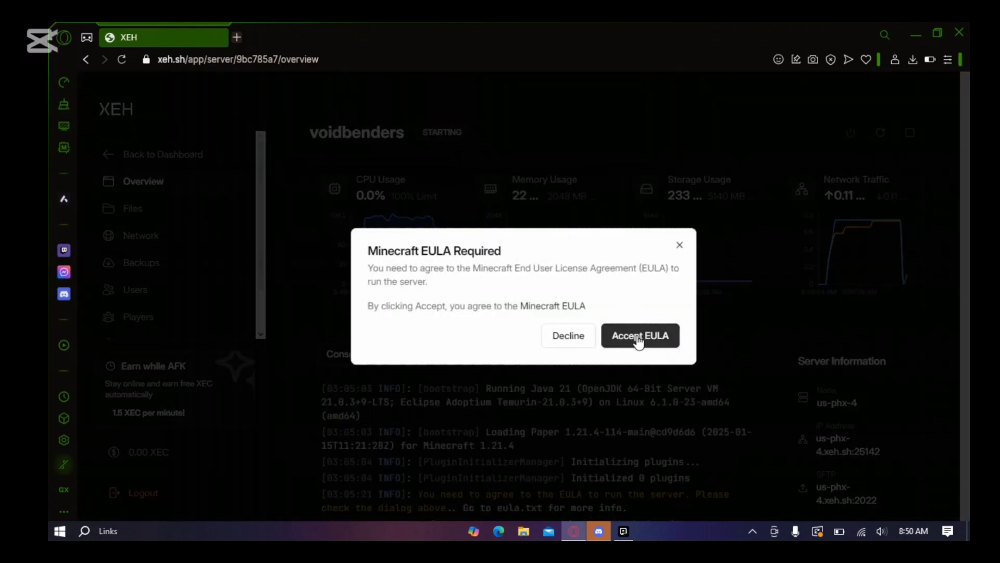
Accept the Minecraft EULA so voidbenders continues starting
click(639, 339)
scroll(562, 335, down, 6)
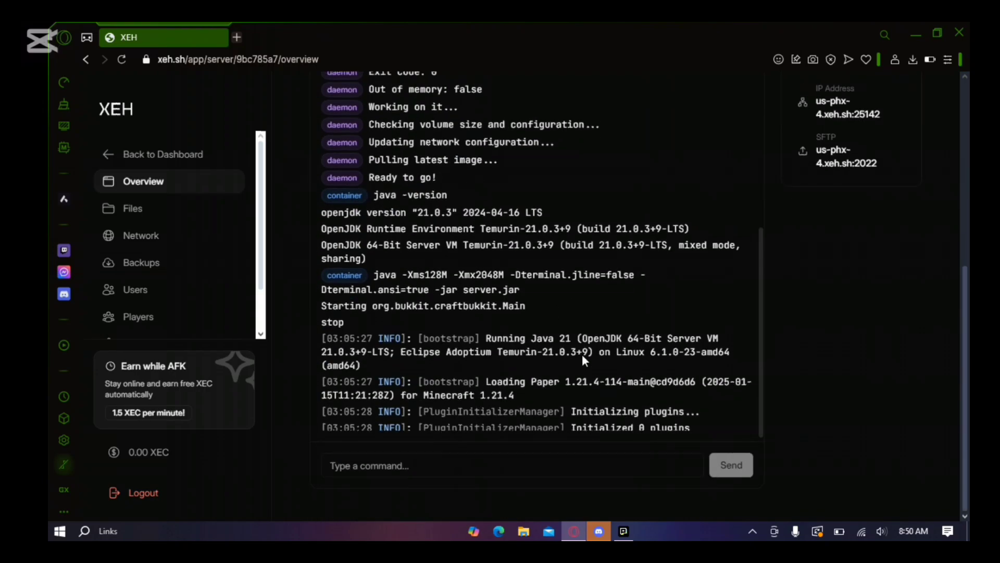
scroll(844, 311, up, 4)
scroll(844, 312, up, 3)
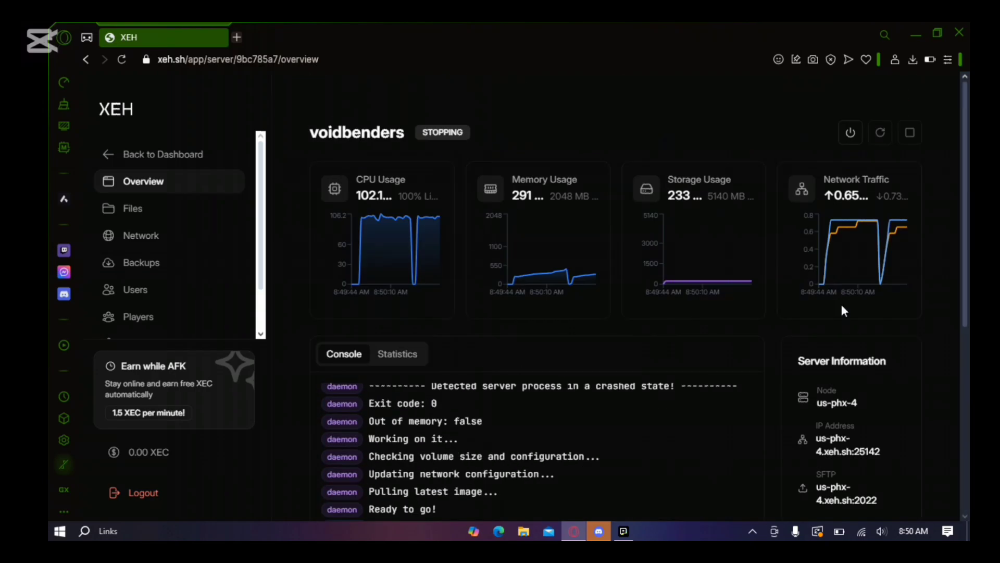
Check voidbenders' uptime and status in Statistics, then return to the console log
click(392, 354)
scroll(389, 417, down, 1)
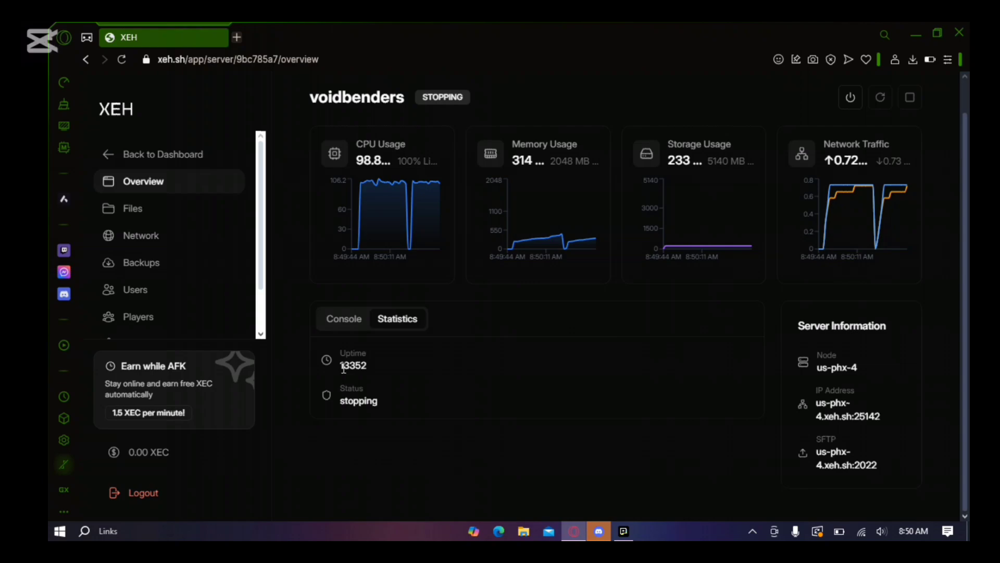
click(344, 319)
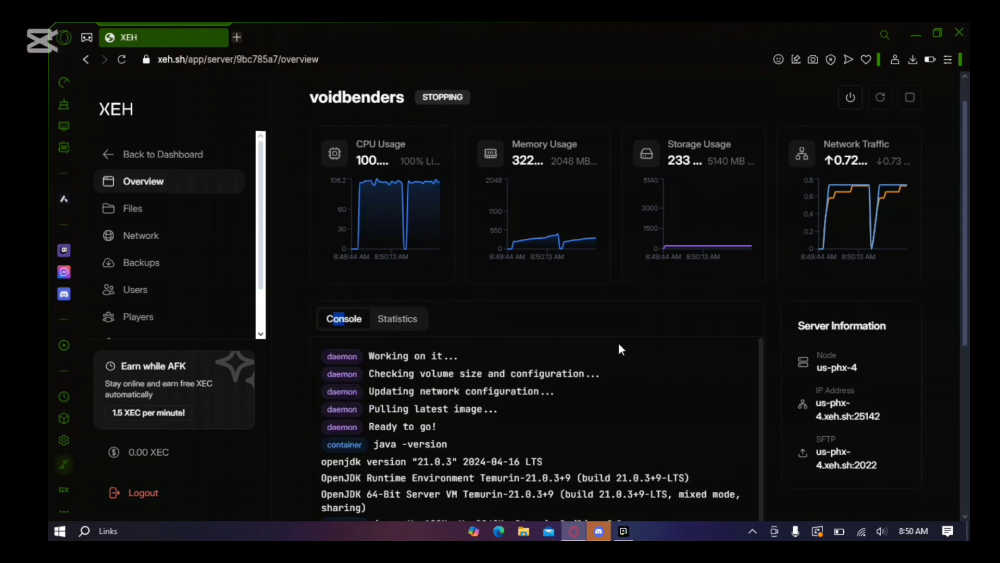
scroll(618, 344, down, 6)
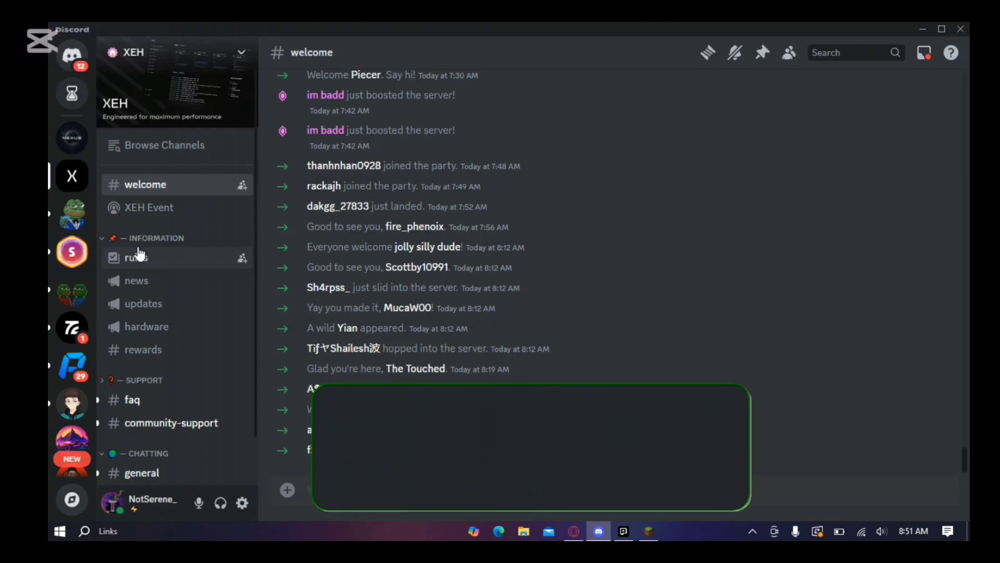
Browse the rules, news, updates and hardware channels of the XEH Discord server
click(138, 255)
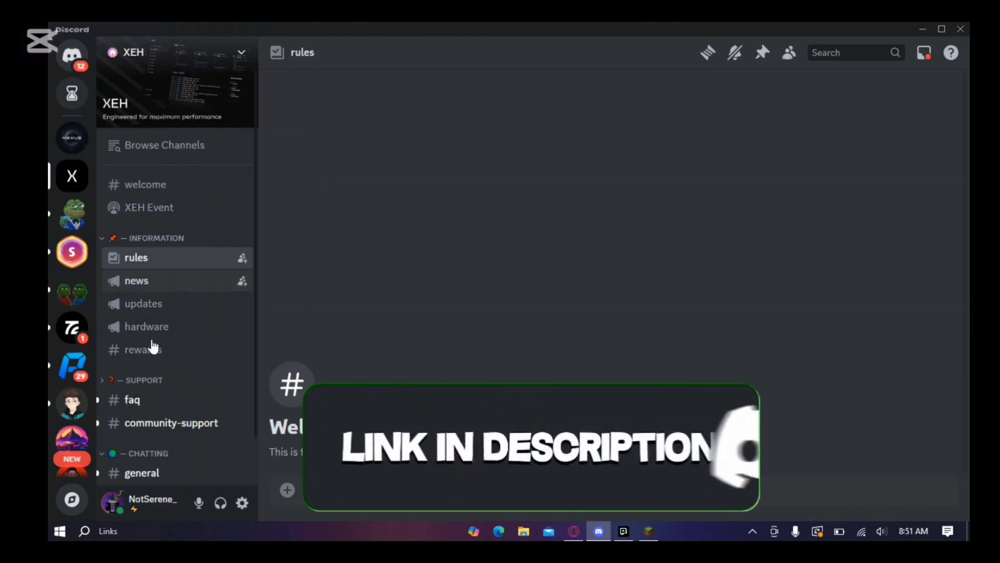
click(161, 284)
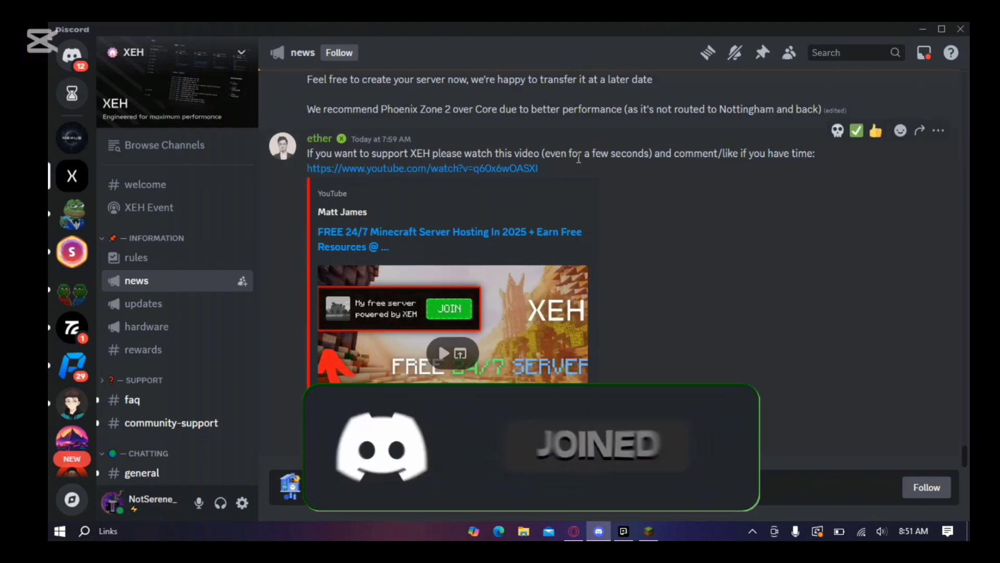
scroll(576, 161, up, 10)
scroll(521, 281, down, 3)
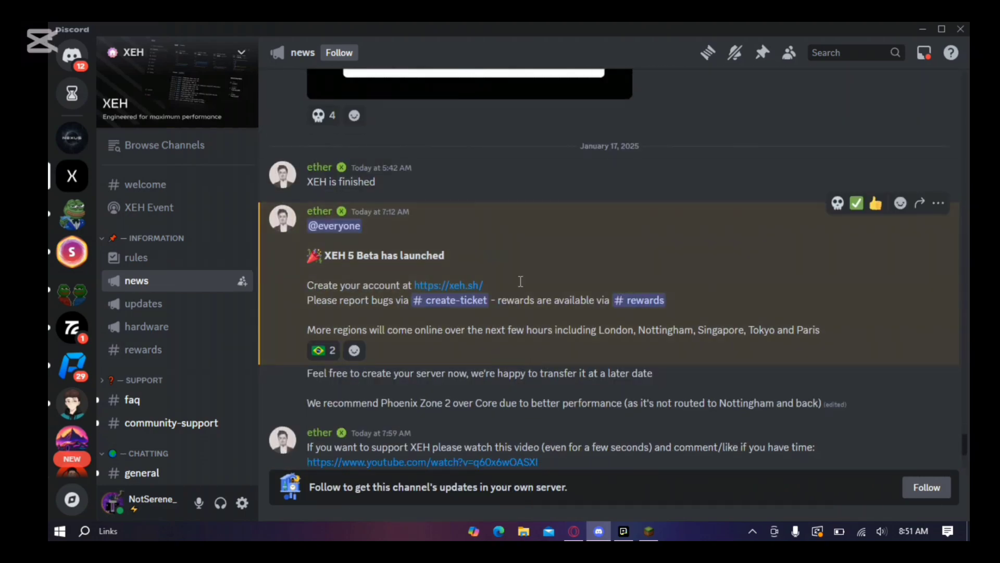
click(162, 307)
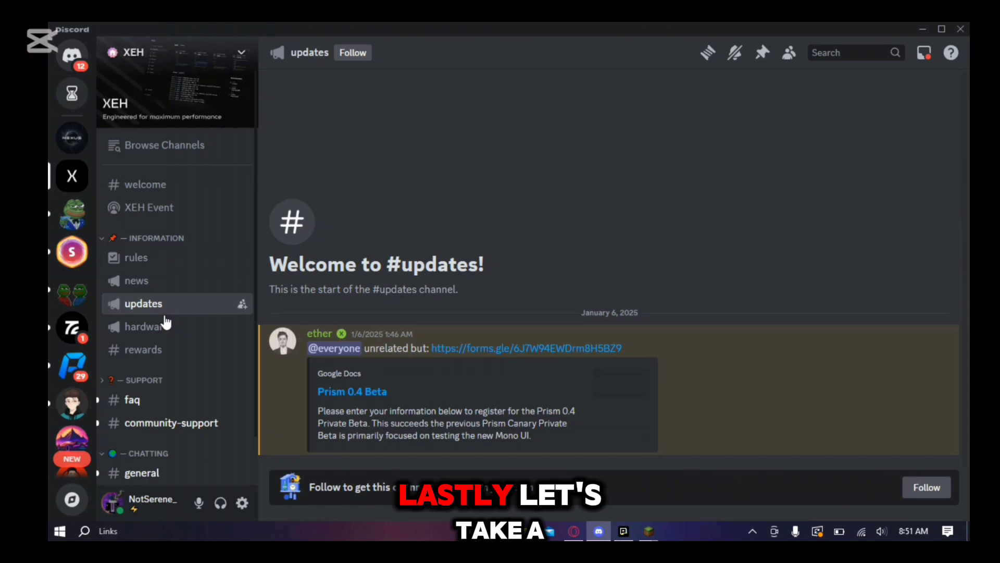
click(166, 334)
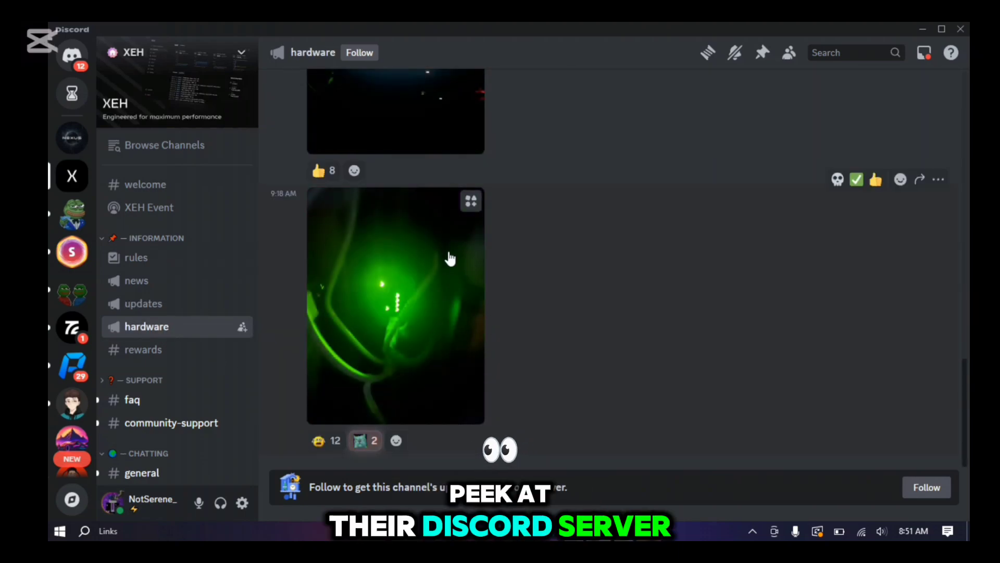
scroll(448, 255, up, 5)
scroll(449, 255, up, 3)
scroll(448, 255, down, 9)
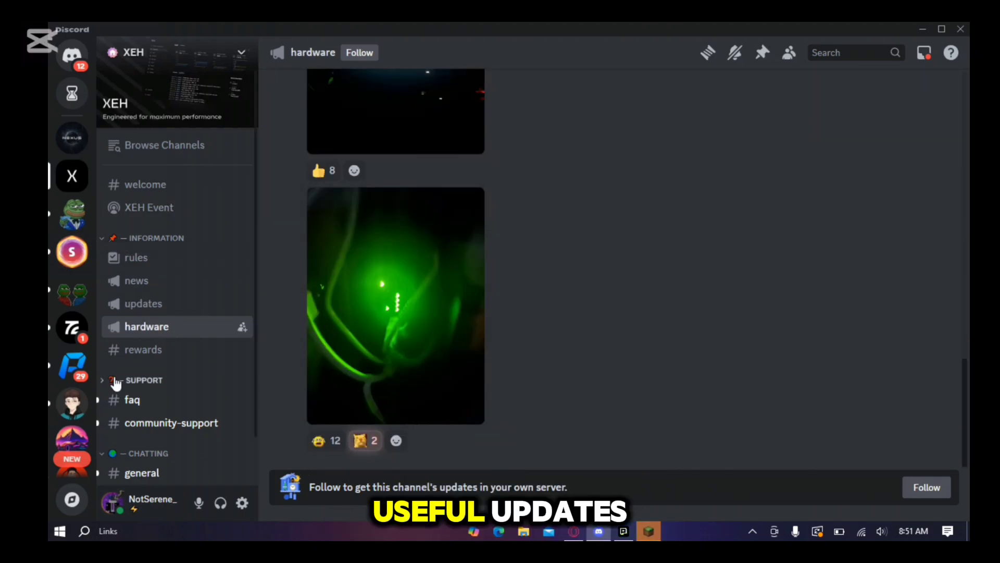
Browse the rewards, faq, community-support, general, commands and media channels, finishing on media
click(141, 354)
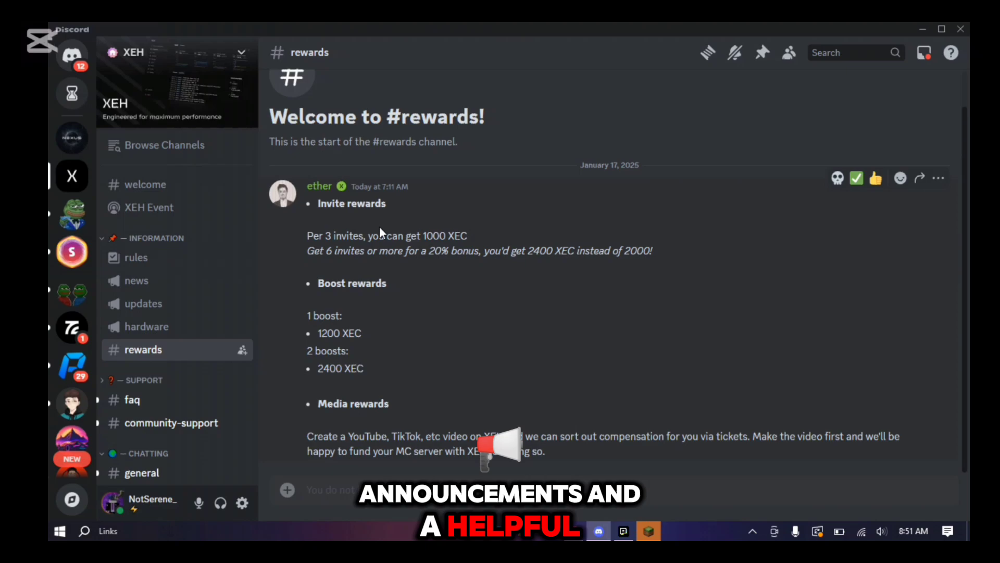
click(140, 402)
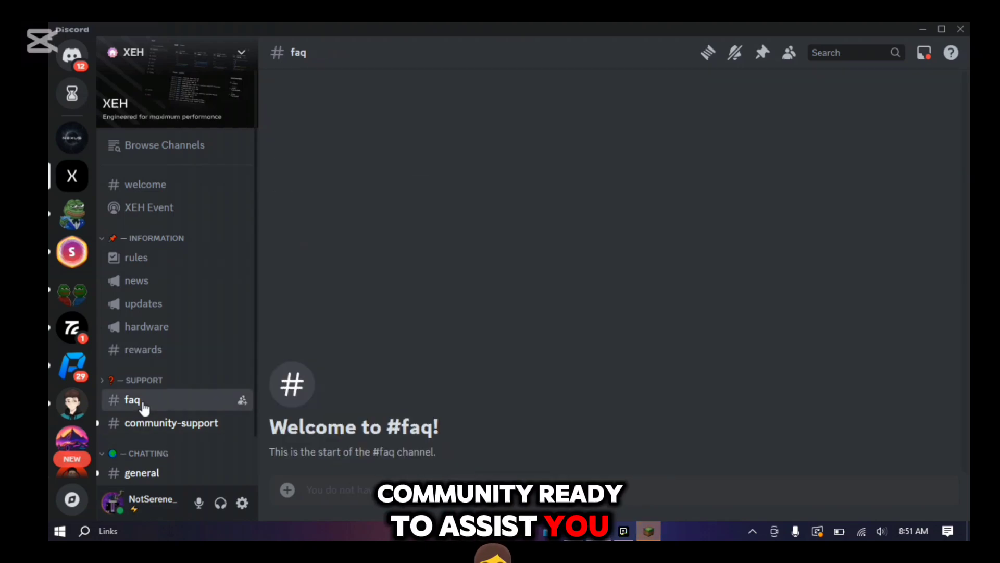
click(145, 425)
scroll(143, 423, down, 1)
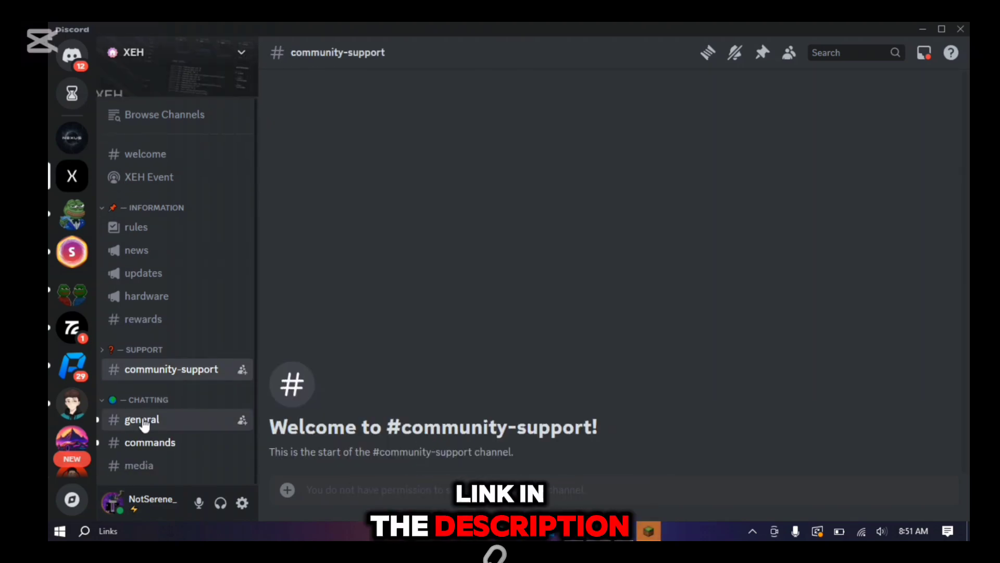
click(144, 423)
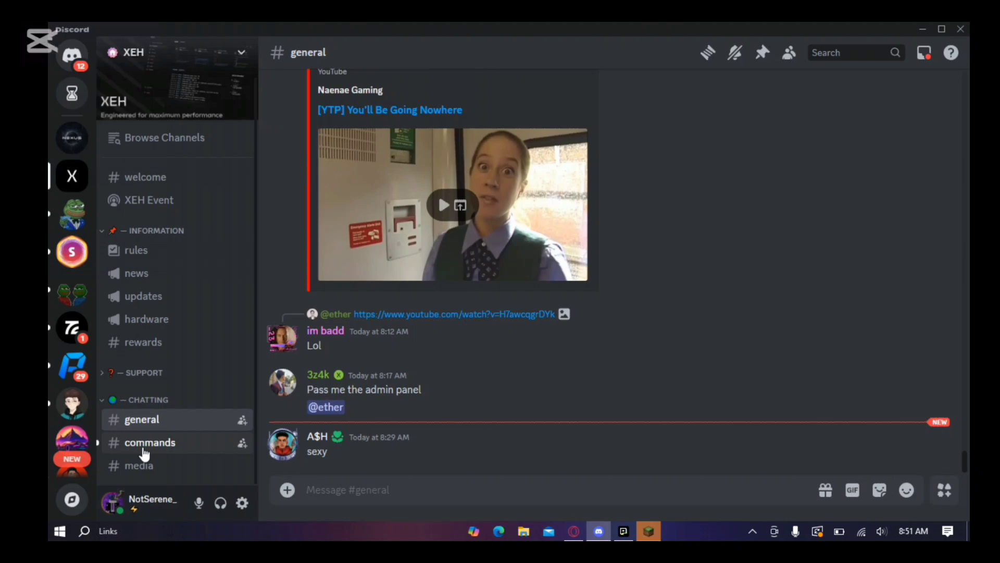
click(145, 448)
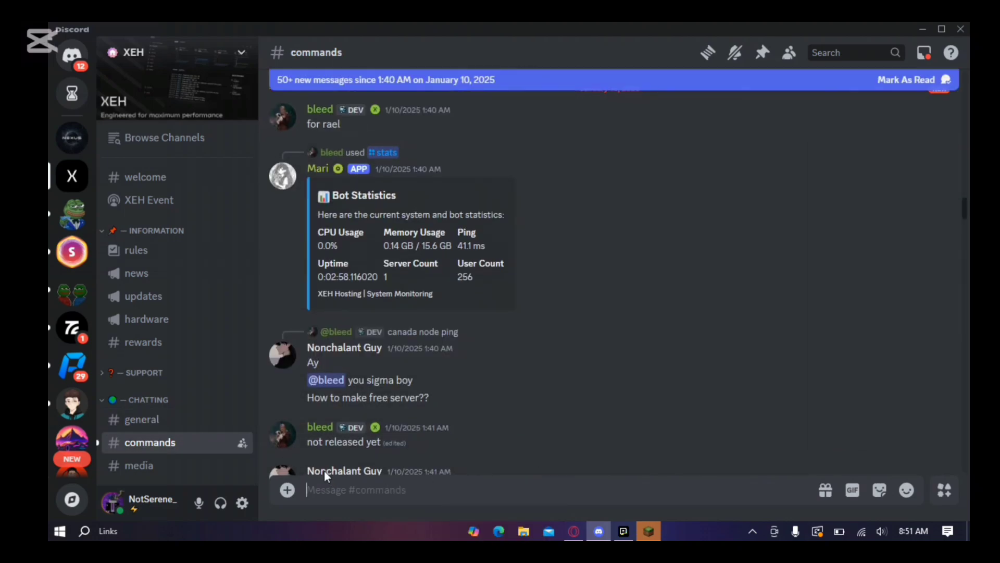
scroll(324, 470, down, 15)
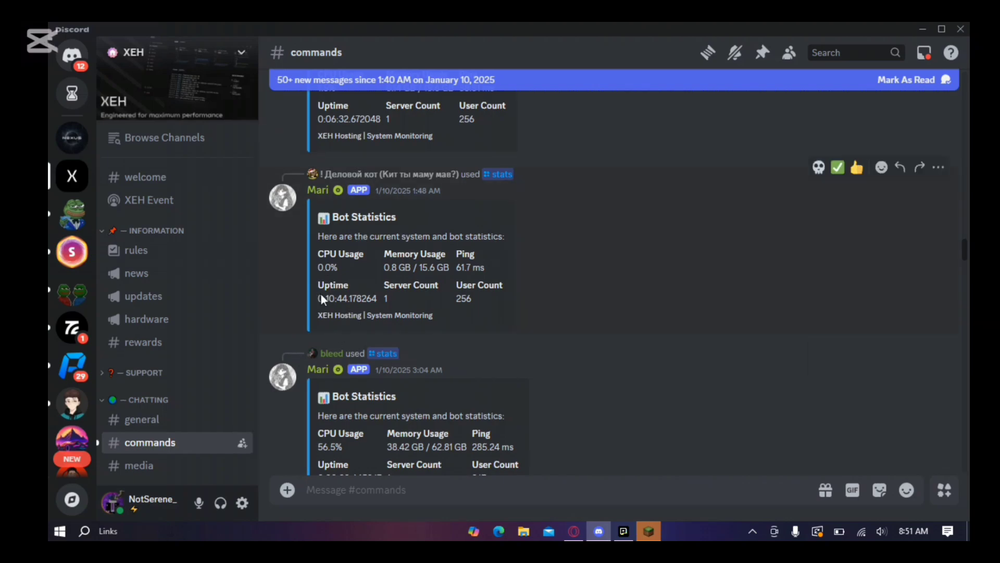
scroll(407, 292, down, 10)
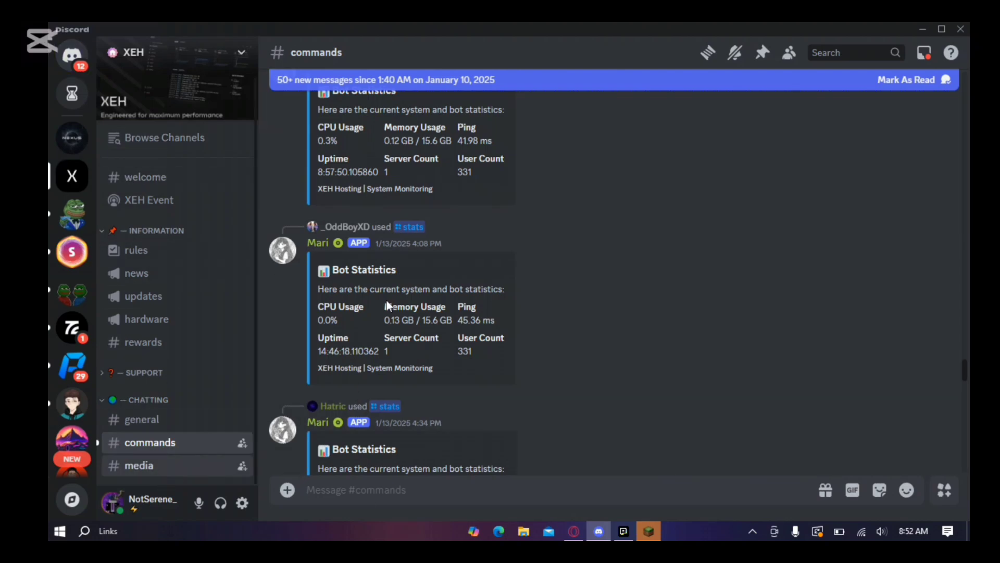
click(139, 465)
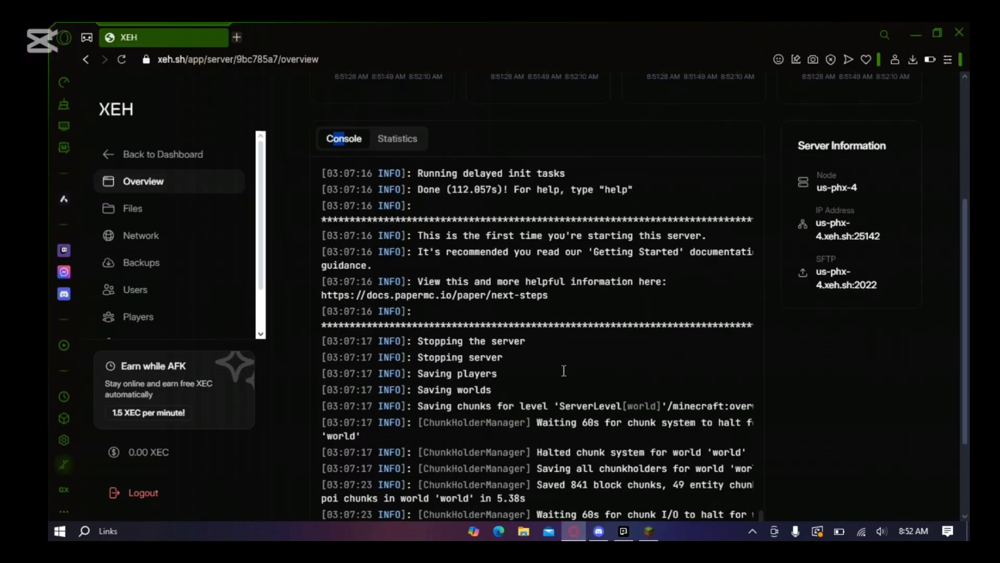
scroll(531, 301, down, 3)
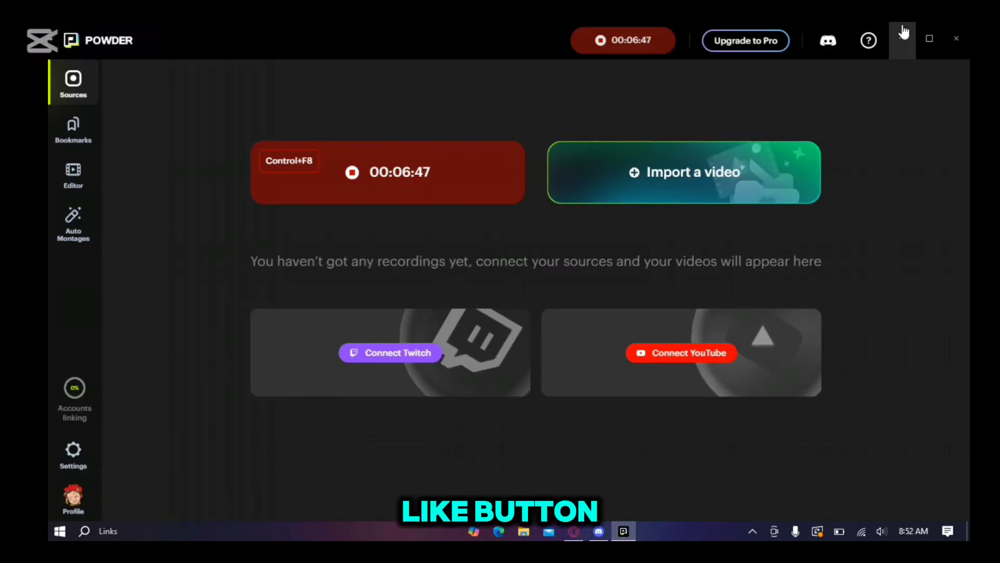
click(904, 32)
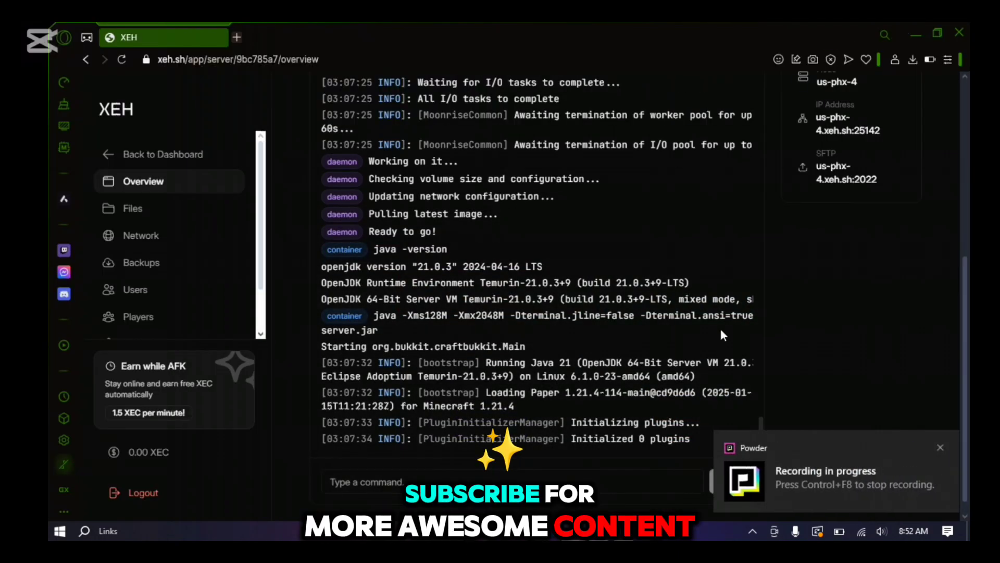
scroll(721, 329, down, 1)
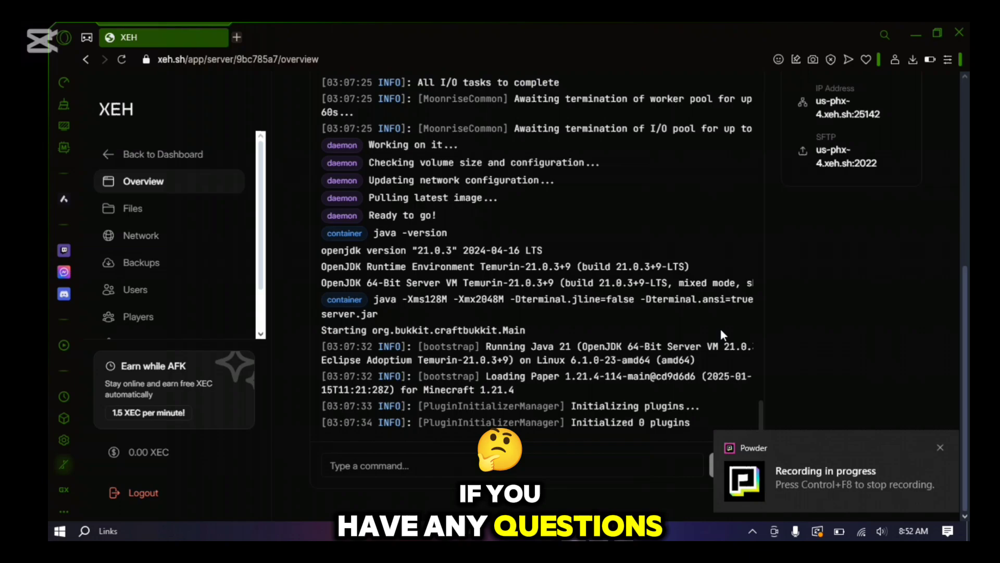
scroll(771, 355, up, 5)
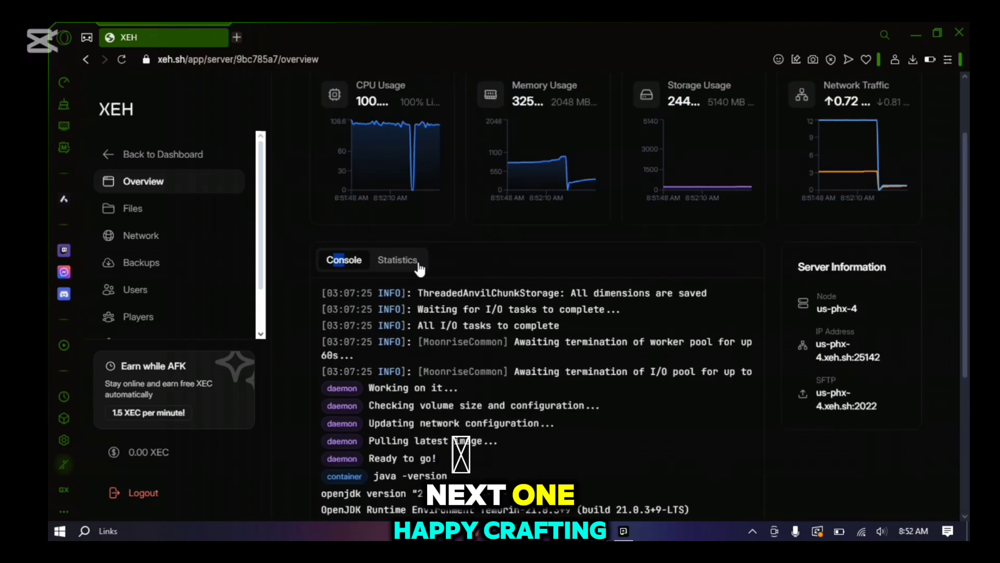